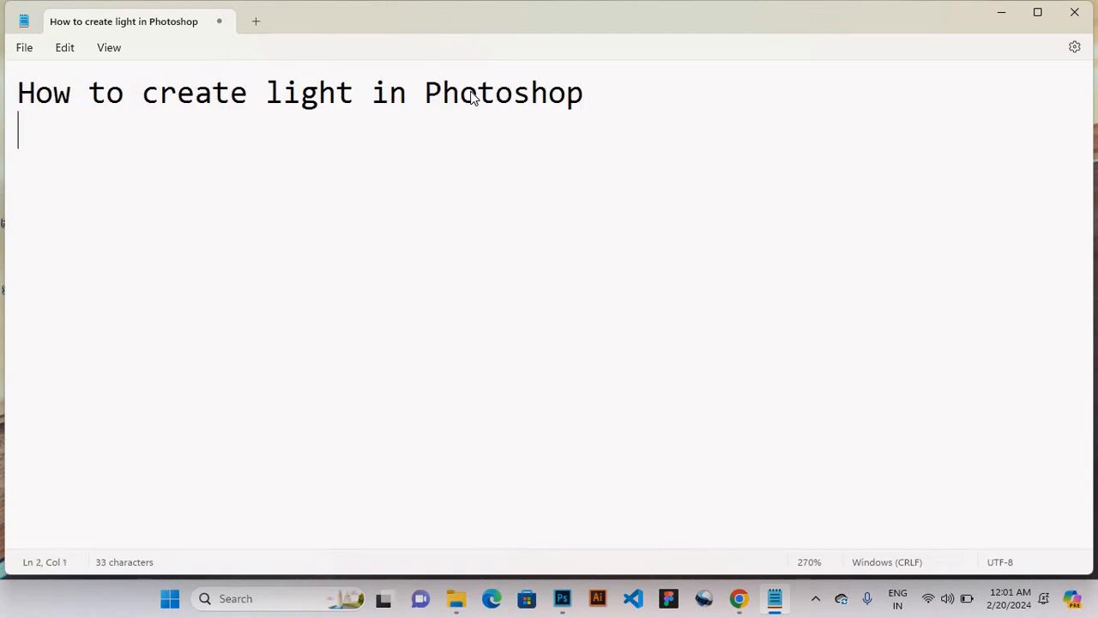
Add the line "Let's get started" below the note's title and switch to Photoshop
text(Let's get started)
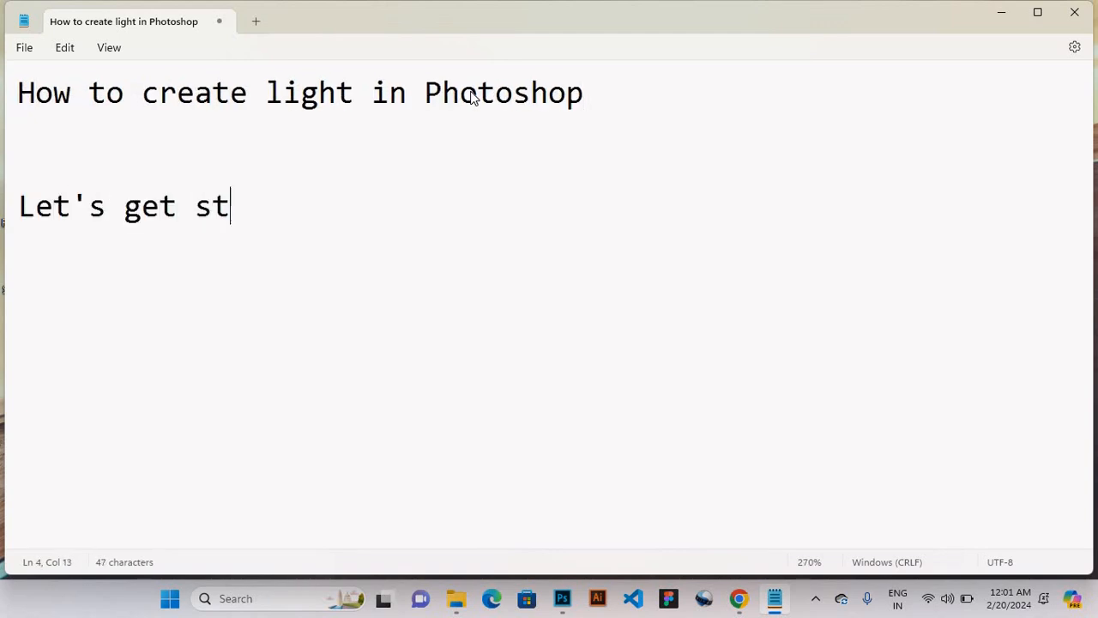
click(563, 598)
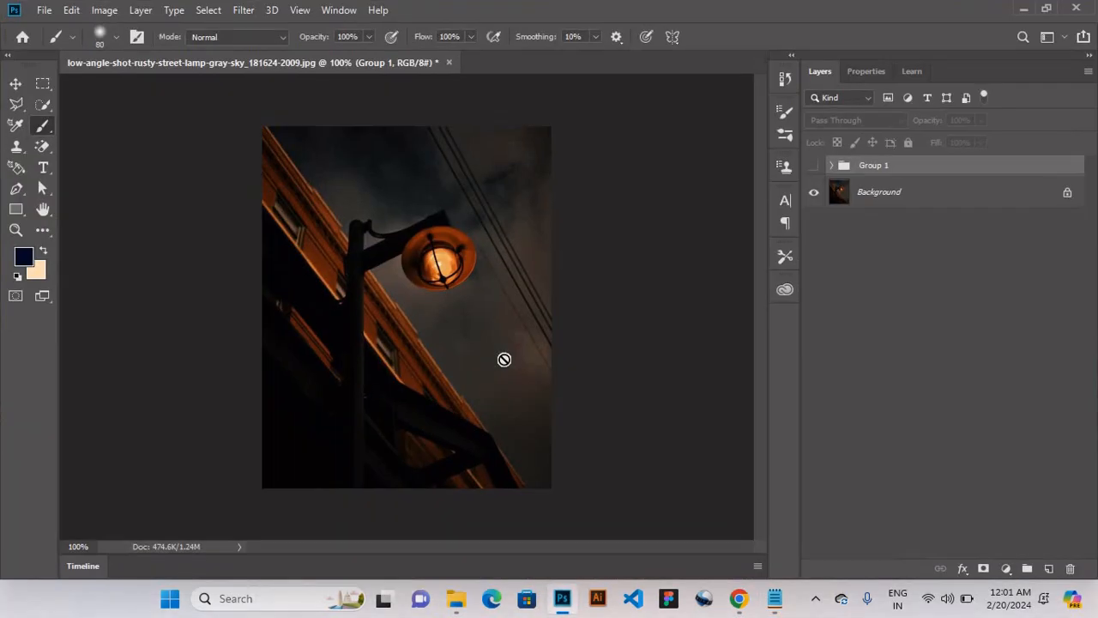
Delete the hidden Group 1 from the street lamp document
key(v)
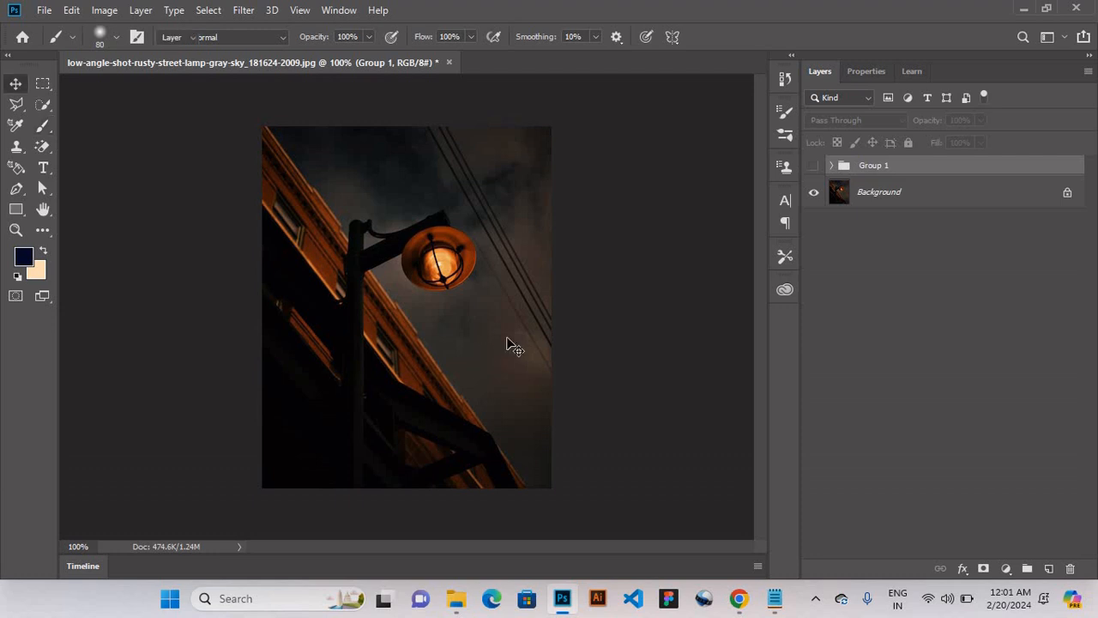
click(506, 343)
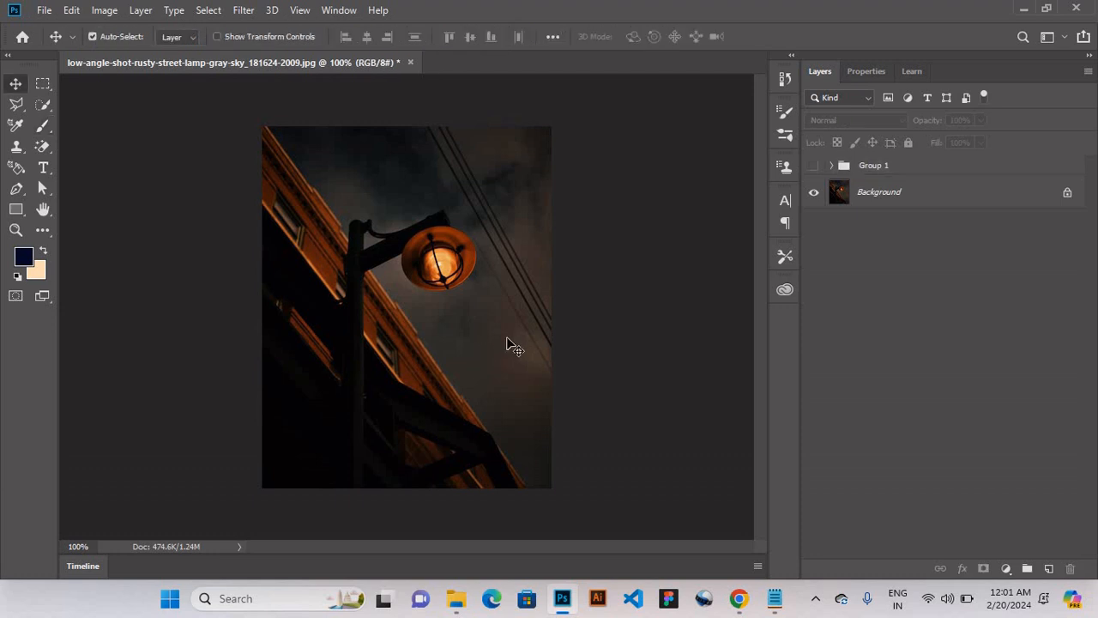
key(ctrl+plus)
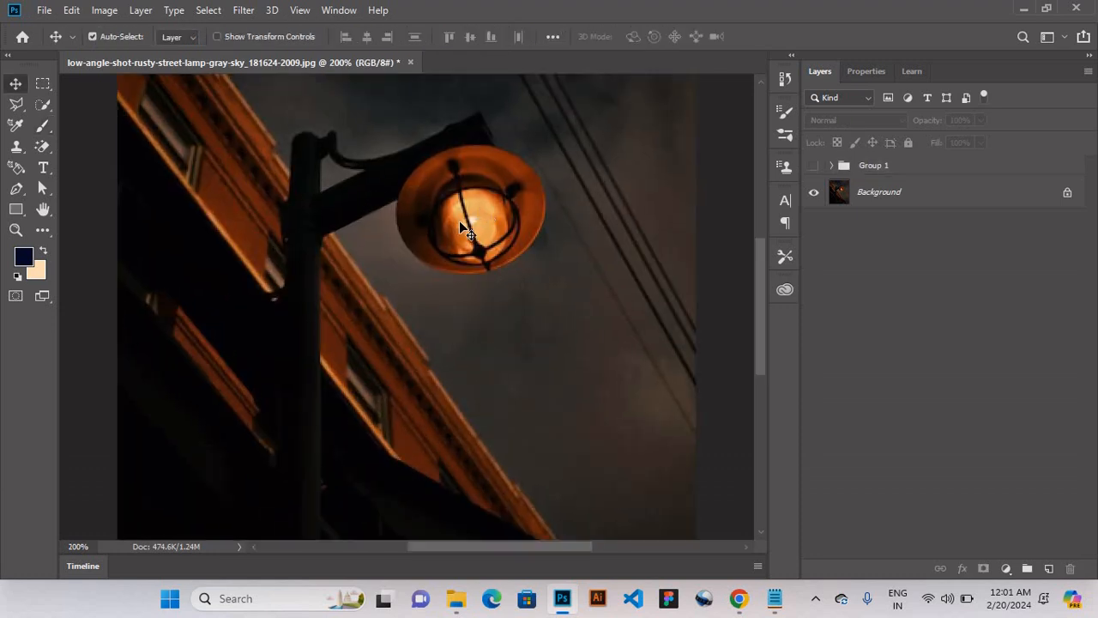
click(875, 166)
key(Delete)
Add a Solid Color fill layer in the current dark navy above the Background and invert its mask to black
click(1005, 568)
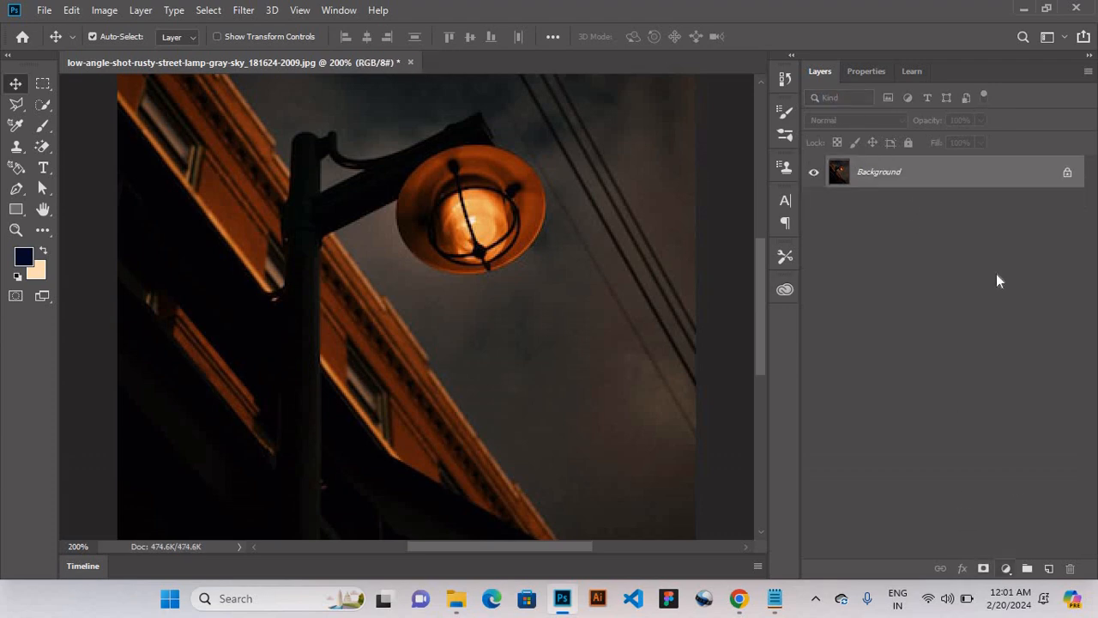
click(999, 286)
key(Return)
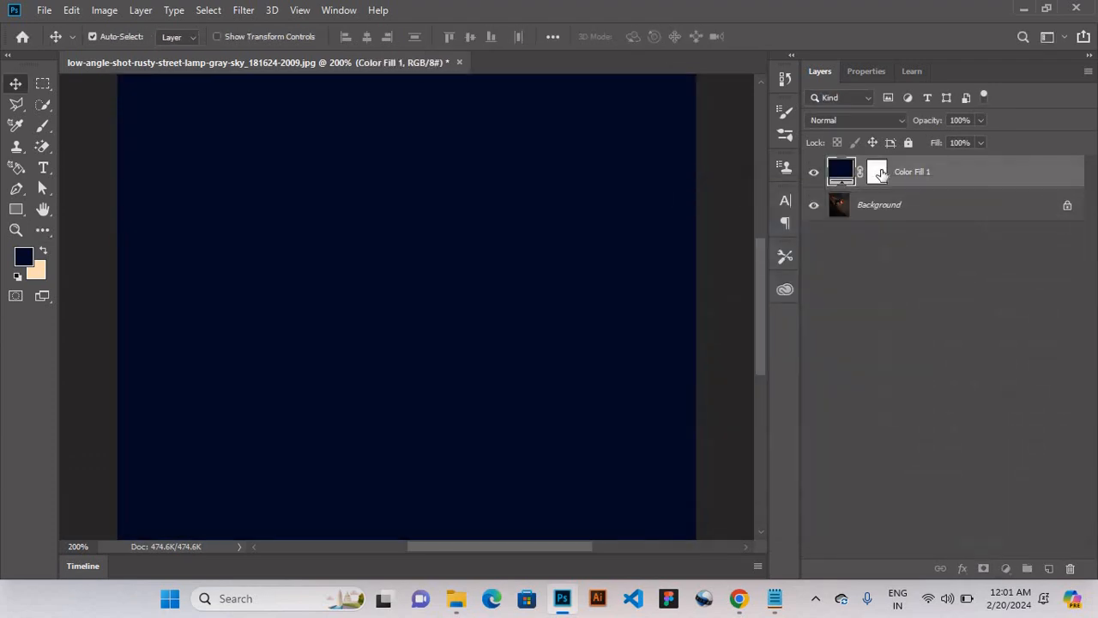
click(877, 171)
key(ctrl+i)
Change the fill layer's colour to the bright orange ff7f00, sampling the lamp's glow as a starting point
key(i)
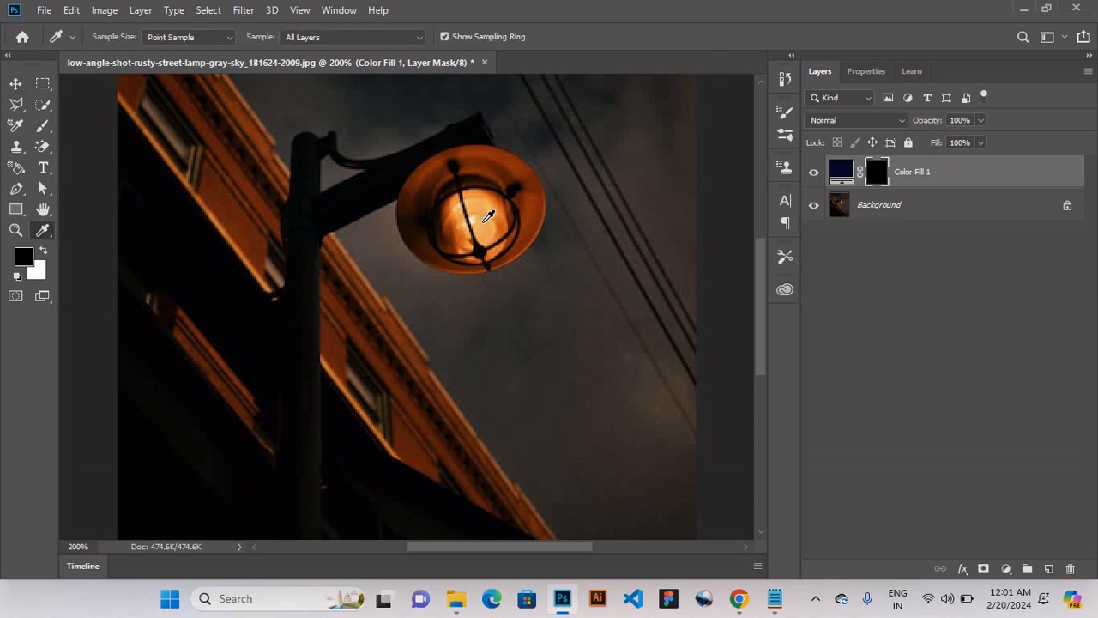
double_click(840, 171)
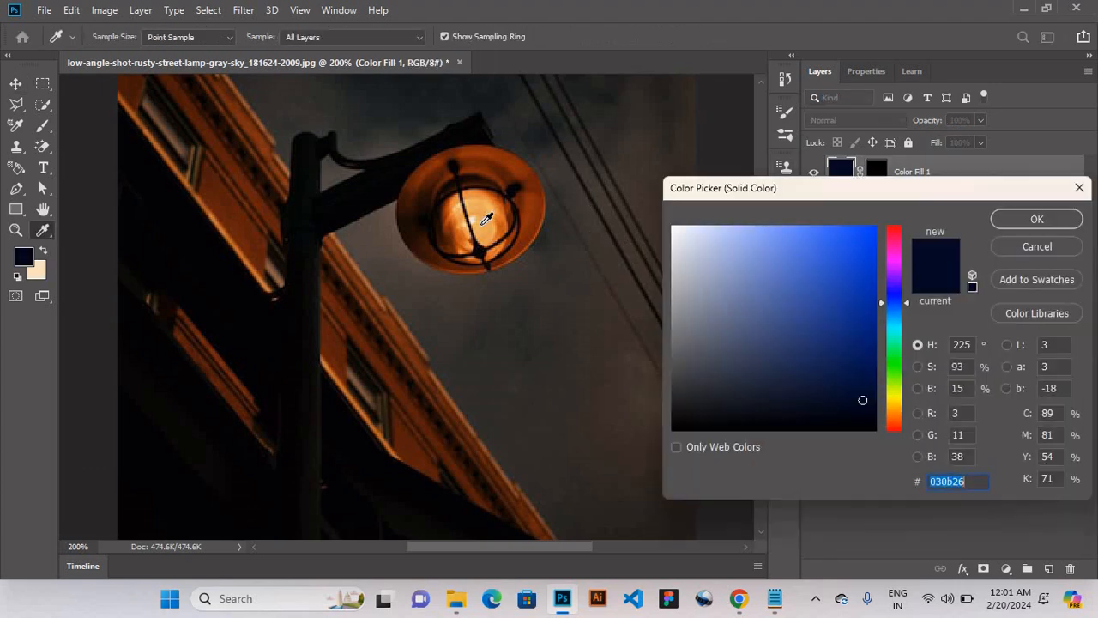
click(490, 216)
drag(868, 231, 884, 175)
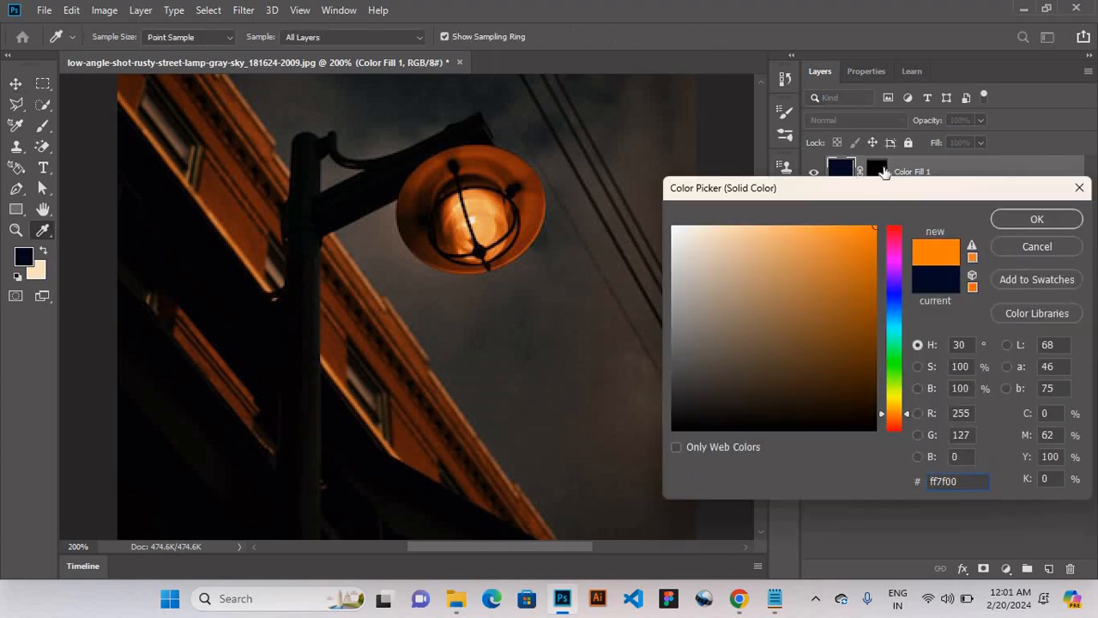
key(Return)
Paint a white dab over the glowing bulb on the fill layer's mask with a soft brush of size 60
click(878, 174)
key(b)
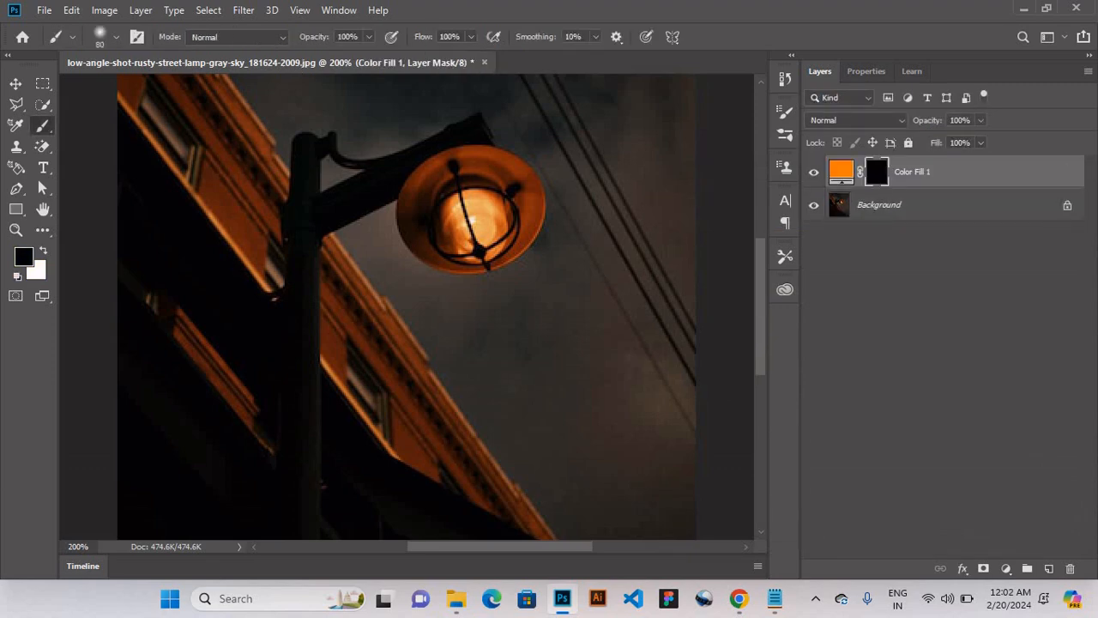
key(x)
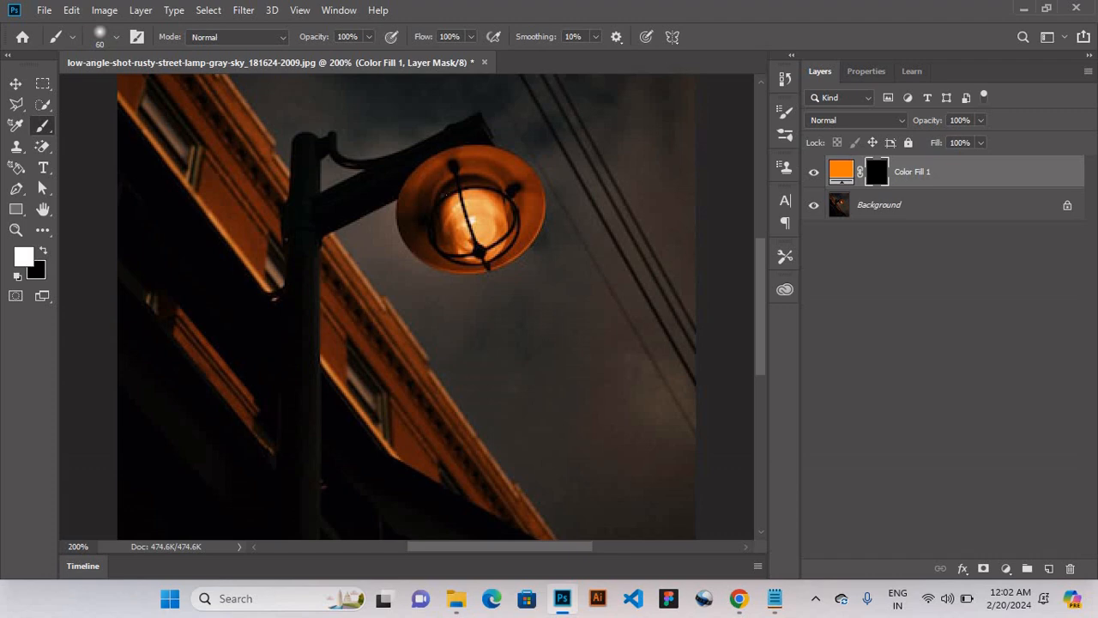
click(471, 220)
Compare blend modes on the orange fill layer and set it to Linear Dodge (Add)
scroll(839, 129, down, 6)
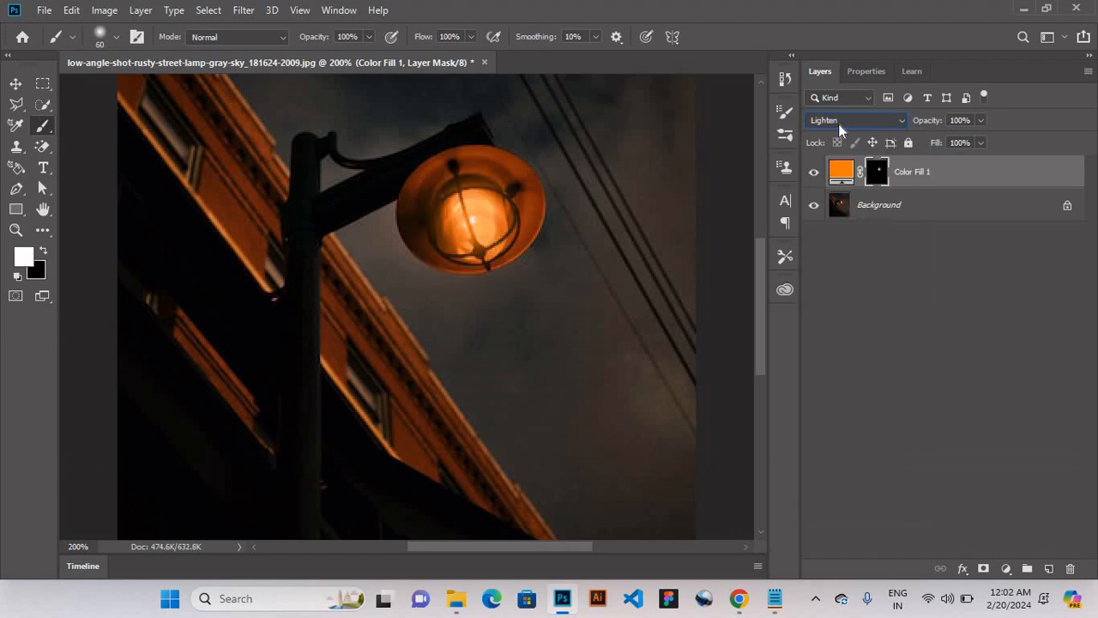
scroll(839, 129, down, 4)
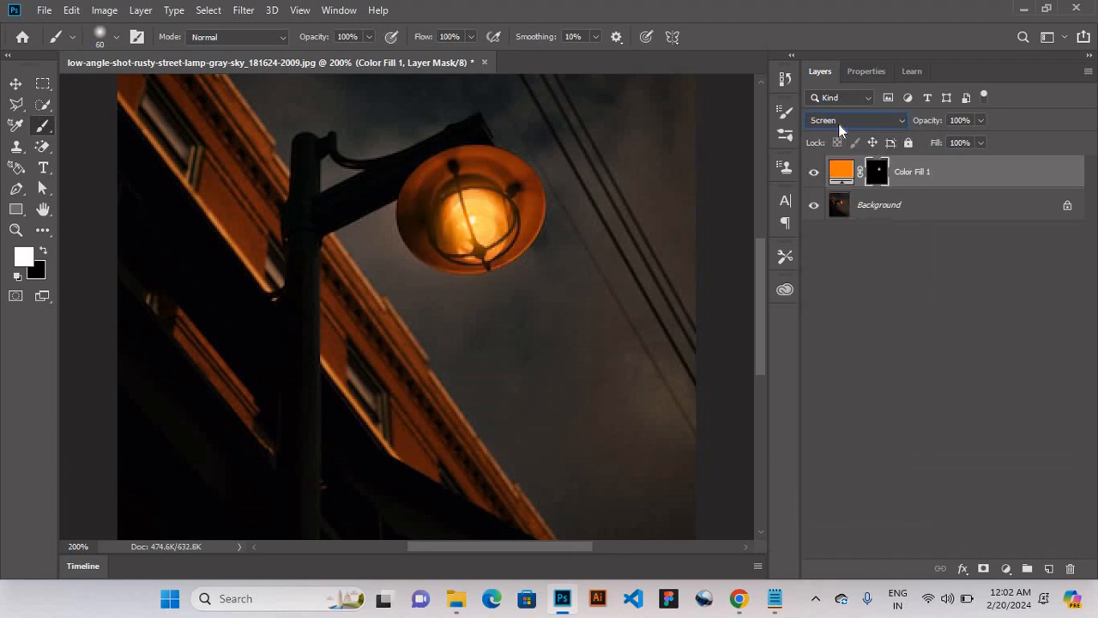
scroll(838, 129, down, 5)
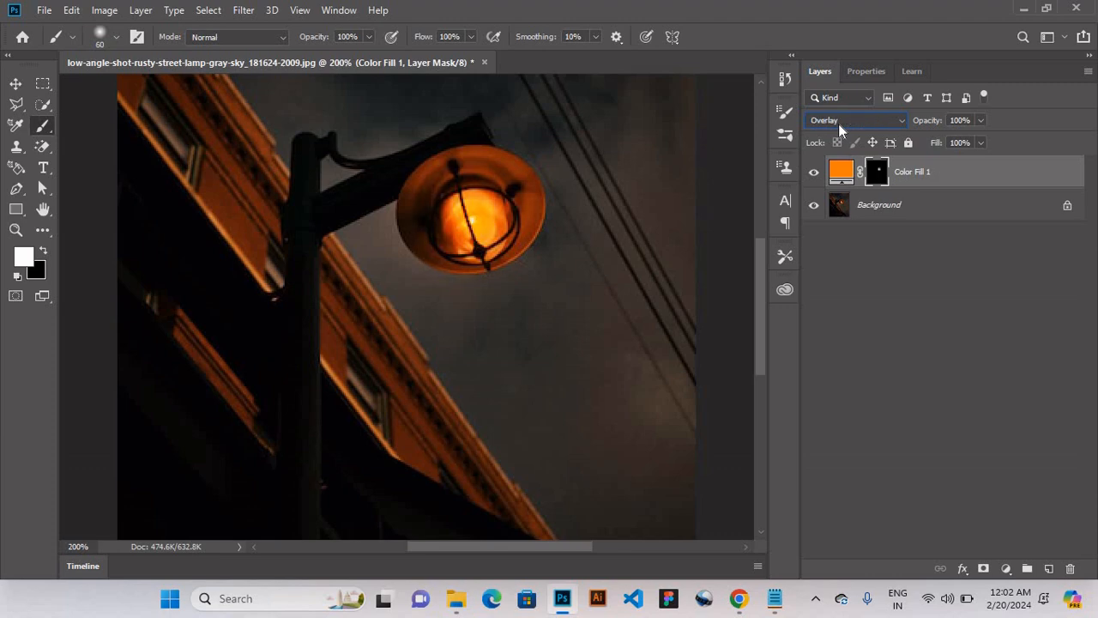
scroll(839, 129, down, 2)
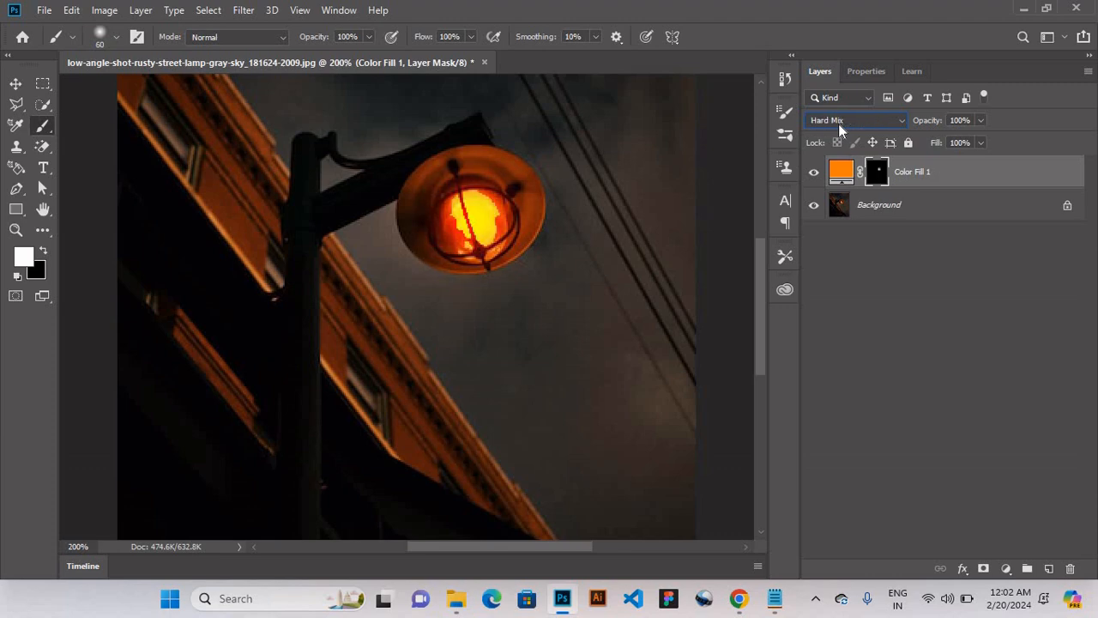
scroll(839, 129, up, 2)
scroll(839, 127, up, 5)
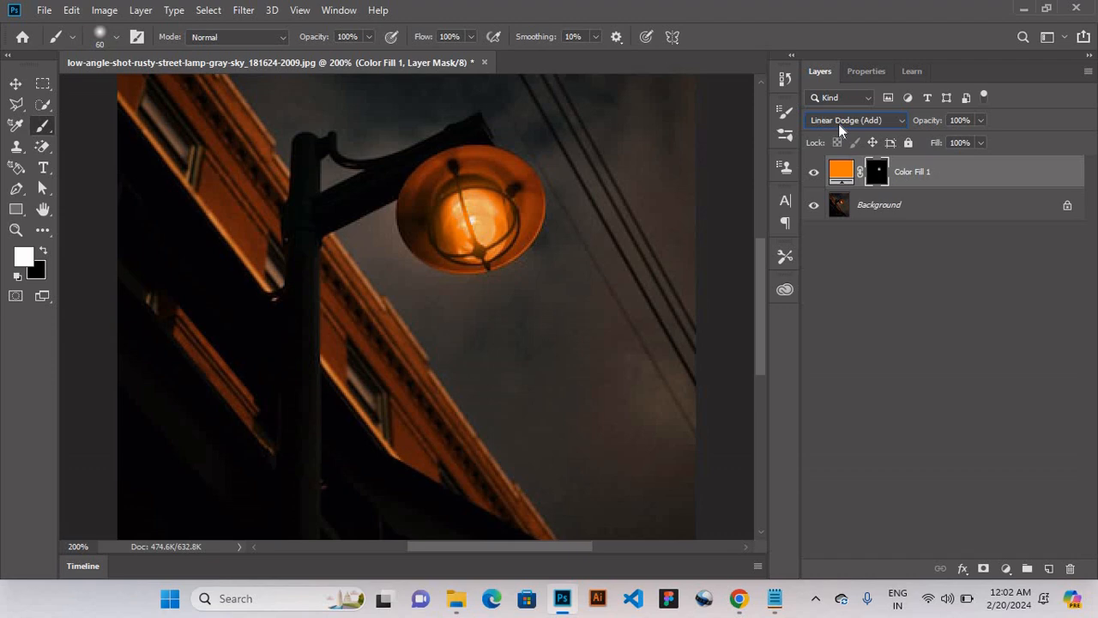
scroll(839, 127, down, 1)
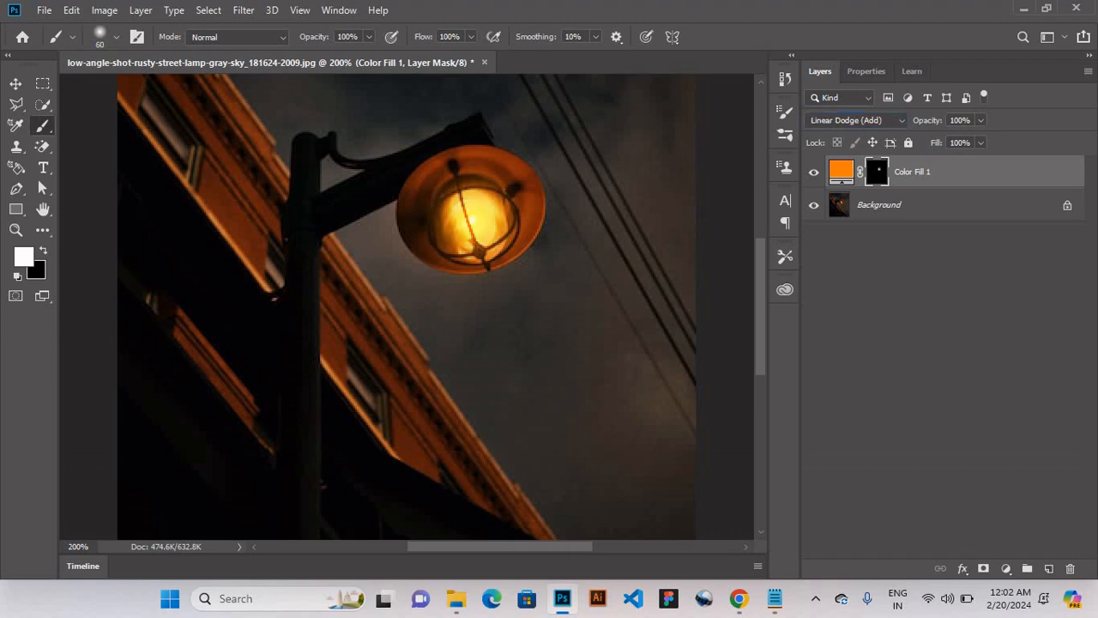
Paint more white dabs on the mask over the bulb and the surrounding lampshade to strengthen the glow
click(470, 220)
click(466, 227)
click(446, 205)
click(504, 208)
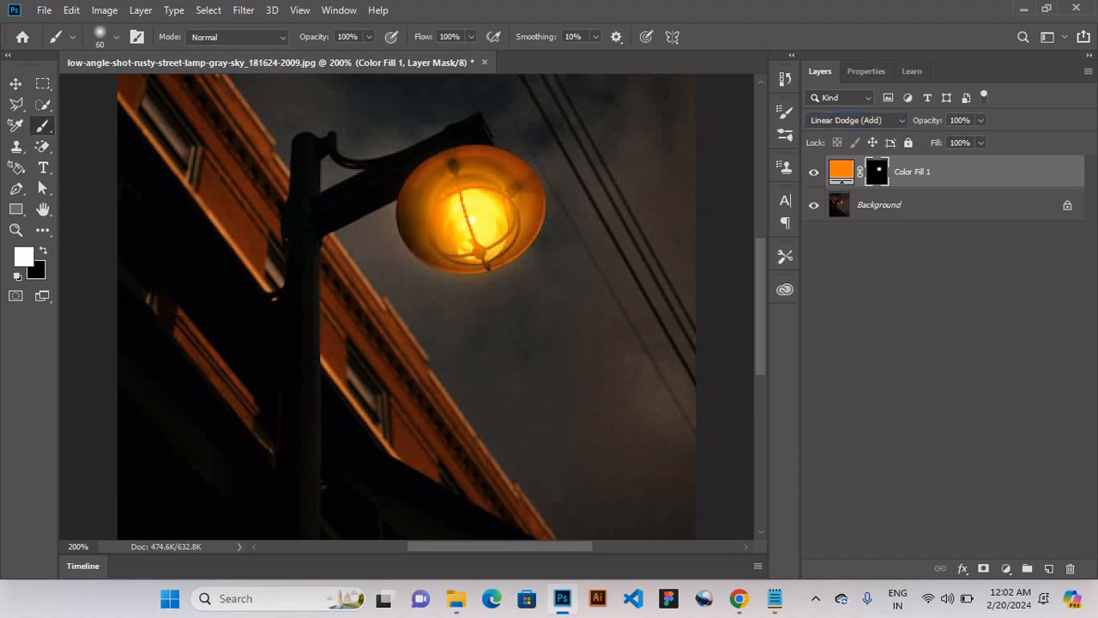
click(499, 239)
click(443, 215)
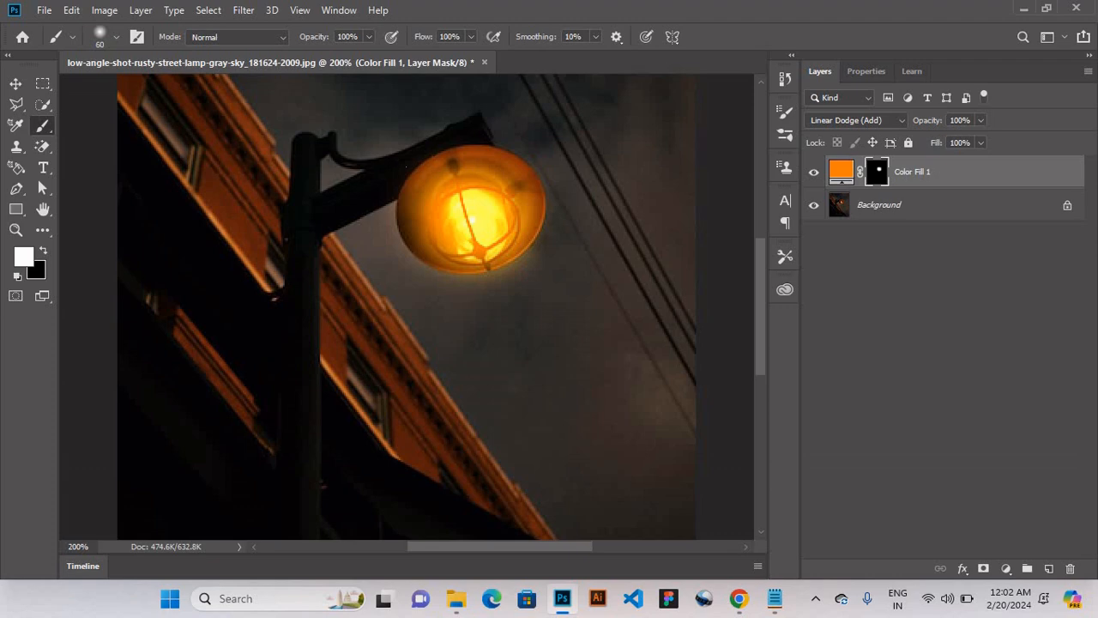
Paint the glow off the lampshade in black on the mask, and add a white dab back over the bulb
key(x)
mouse_move(421, 206)
mouse_down()
mouse_move(467, 180)
mouse_move(523, 225)
mouse_move(437, 254)
mouse_move(467, 257)
mouse_up()
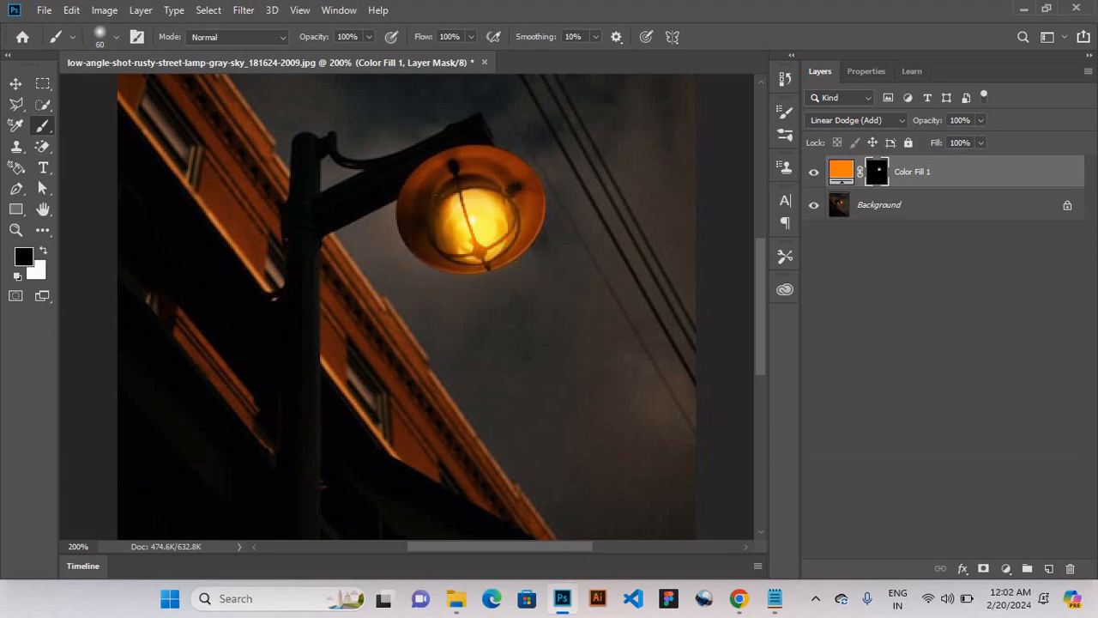
key(x)
click(457, 219)
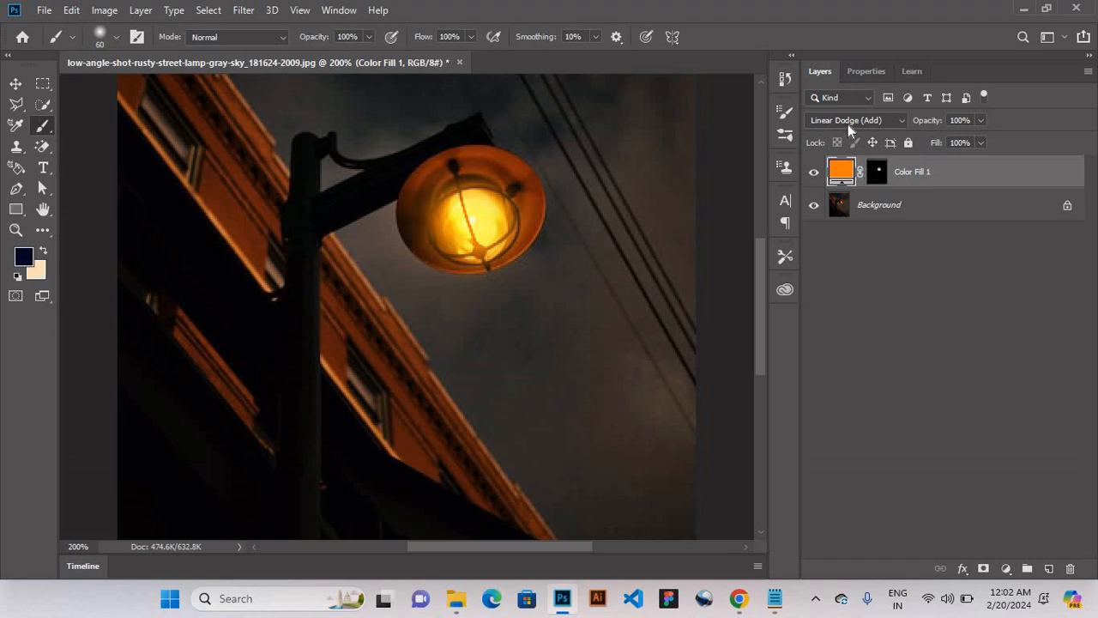
Try the Vivid Light blend mode on the fill layer and return it to Linear Dodge (Add)
scroll(847, 125, down, 3)
scroll(848, 124, down, 1)
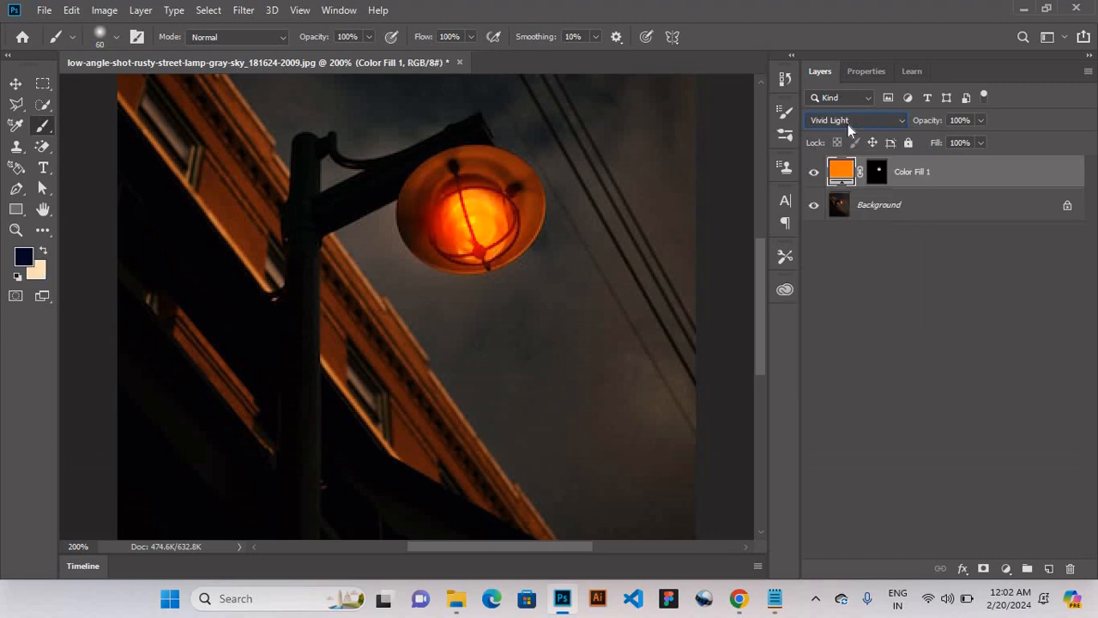
scroll(847, 124, up, 4)
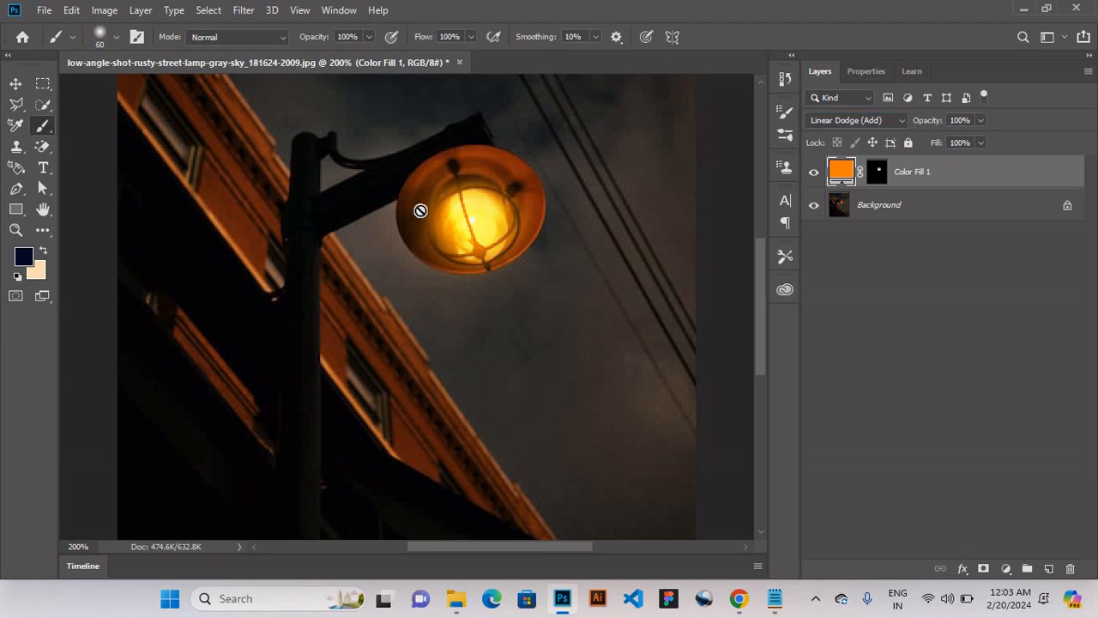
Try a white dab on the mask at the lampshade's outer edge and paint it out in black
click(877, 171)
click(405, 236)
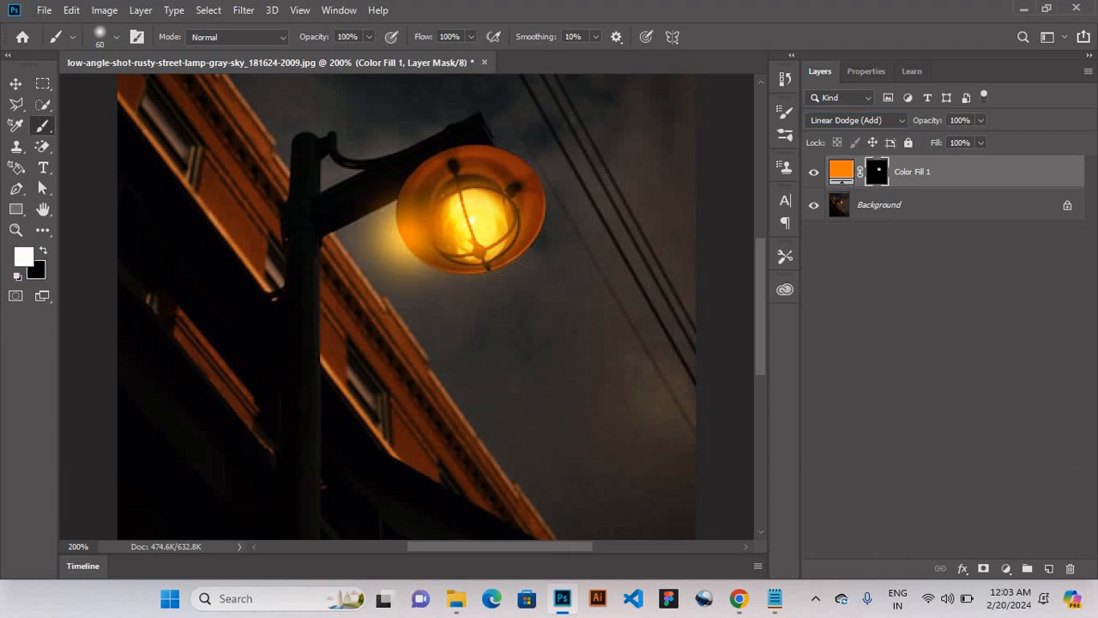
key(x)
mouse_move(401, 237)
mouse_down()
mouse_move(408, 226)
mouse_move(414, 239)
mouse_up()
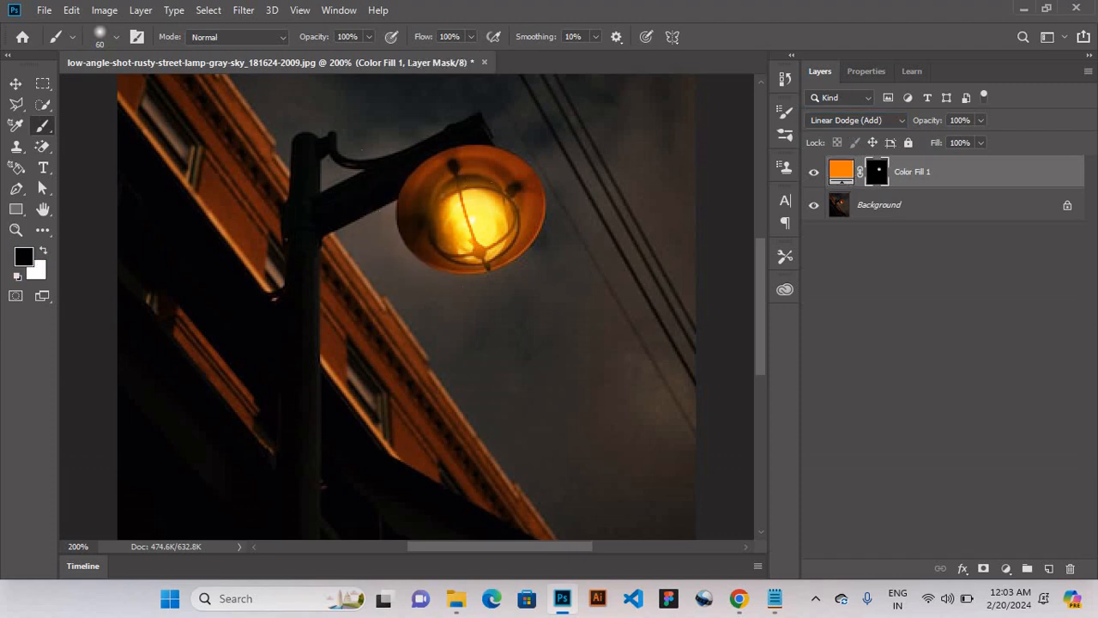
Duplicate the orange fill layer and paint white across the lampshade on the copy's mask
click(846, 172)
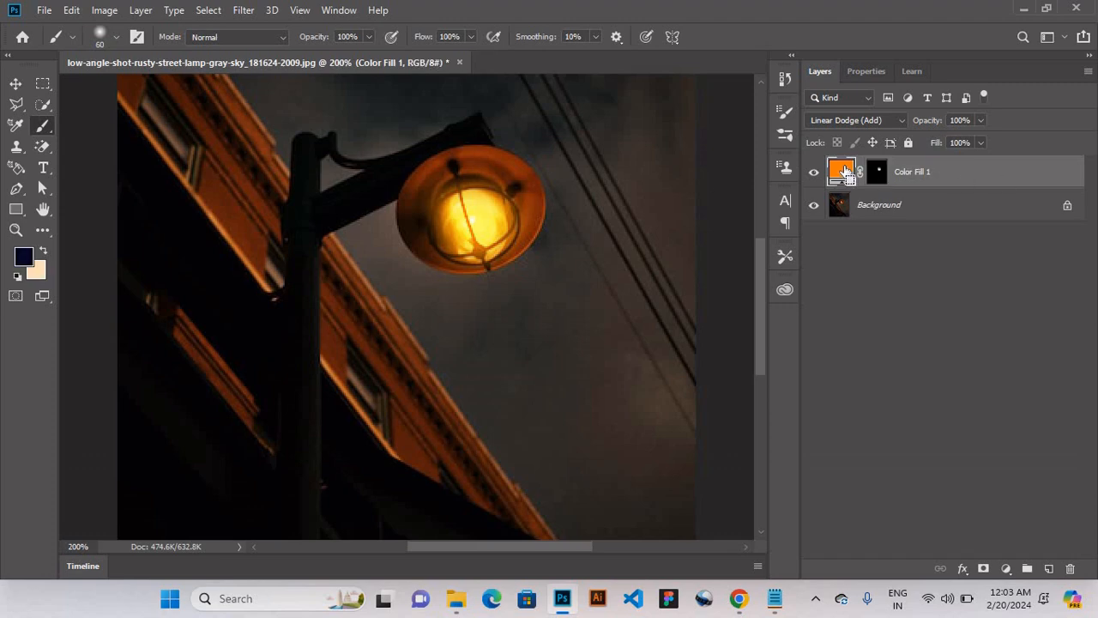
key(ctrl+j)
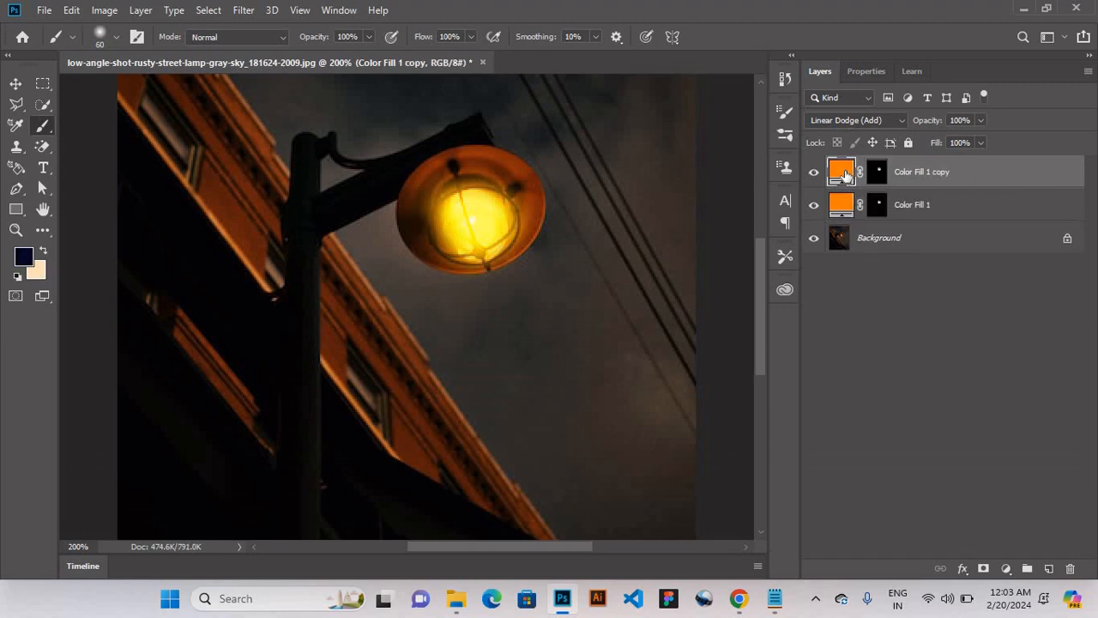
click(877, 174)
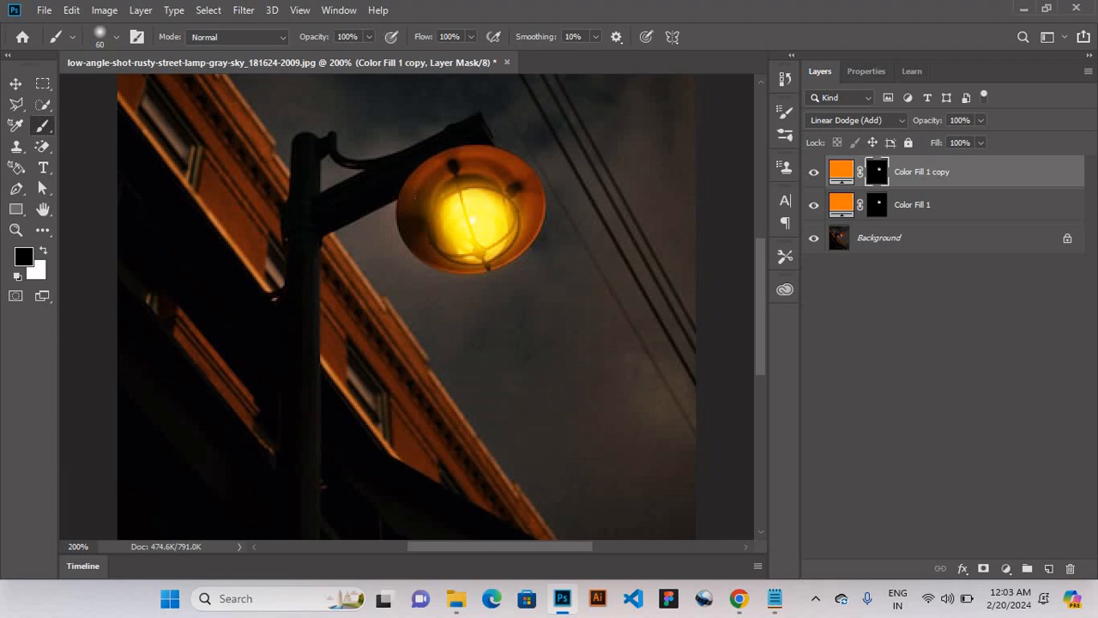
key(x)
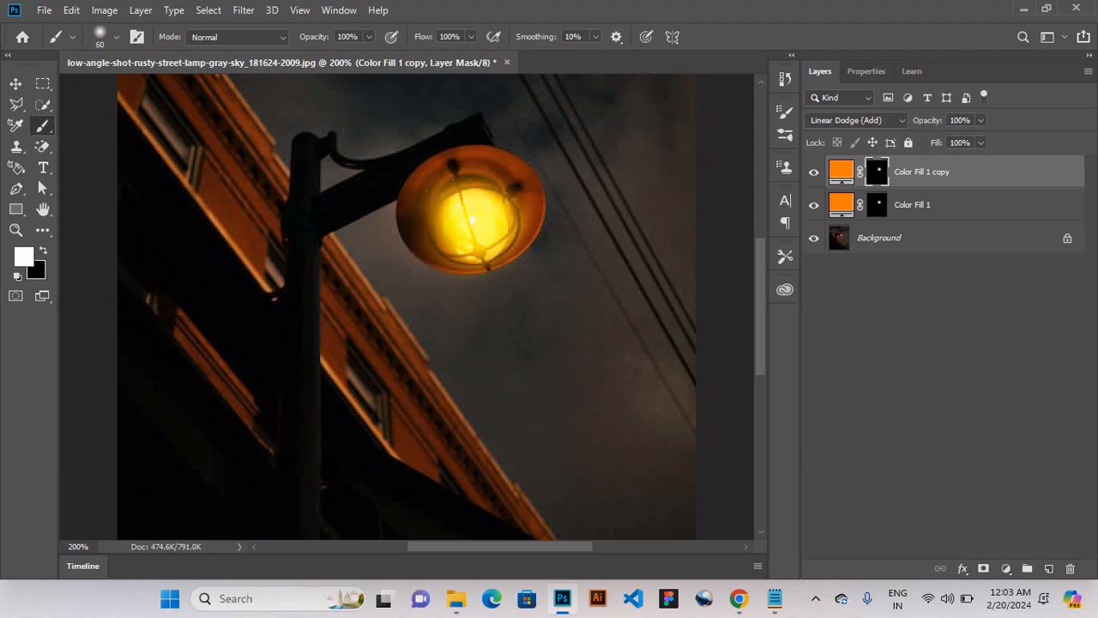
mouse_move(425, 195)
mouse_down()
mouse_move(472, 214)
mouse_move(523, 206)
mouse_up()
Adjust the copy's Blend If sliders in its blending options, splitting the Underlying Layer's white slider to 39 / 255
click(962, 569)
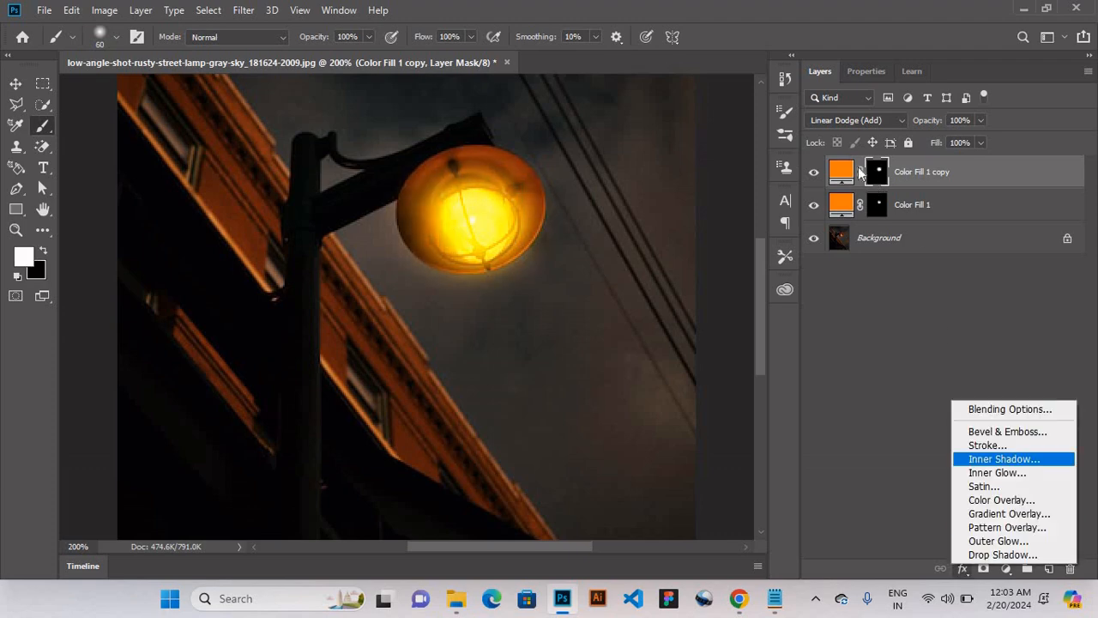
click(842, 173)
click(962, 569)
click(995, 412)
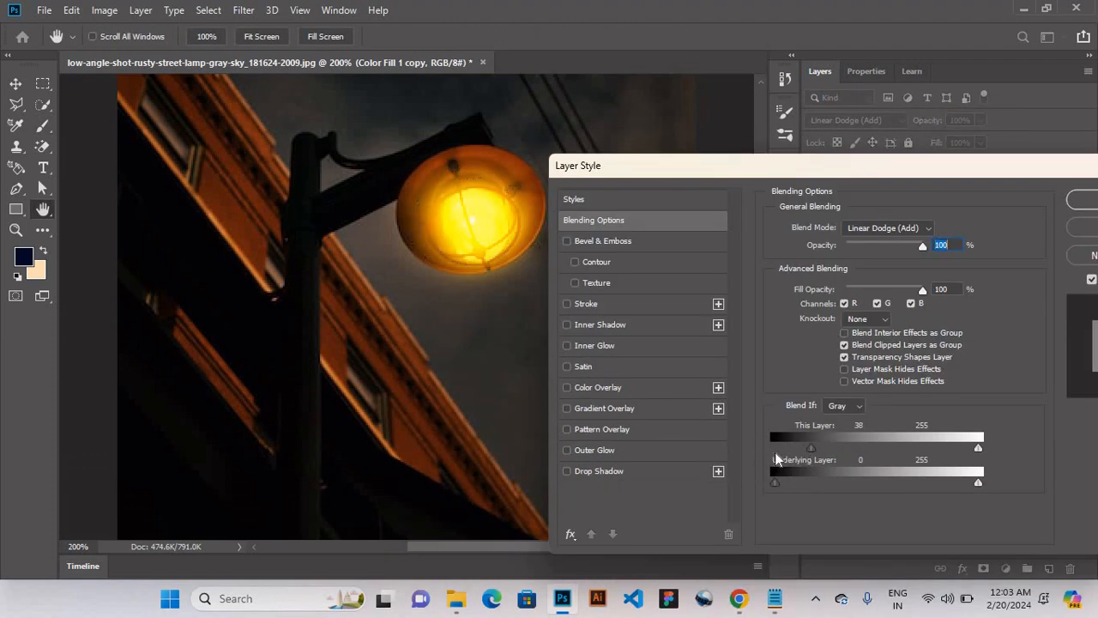
drag(777, 459, 775, 452)
drag(979, 448, 984, 448)
drag(925, 481, 807, 441)
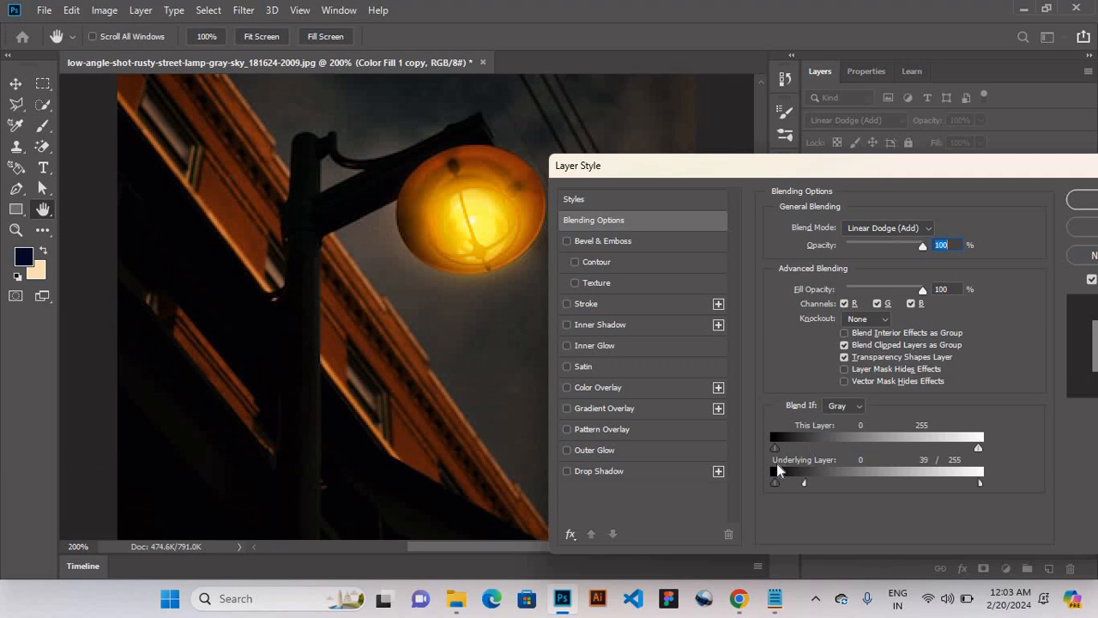
drag(777, 483, 894, 438)
drag(975, 447, 888, 451)
click(1080, 199)
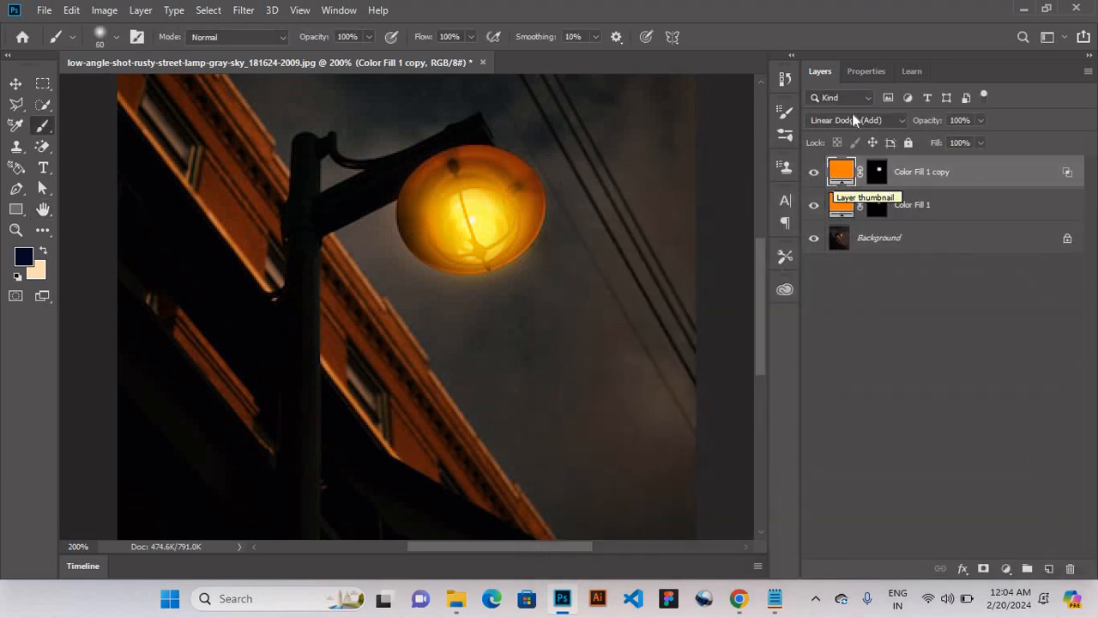
Change the blend mode of the duplicated fill layer to Darker Color
scroll(853, 121, up, 4)
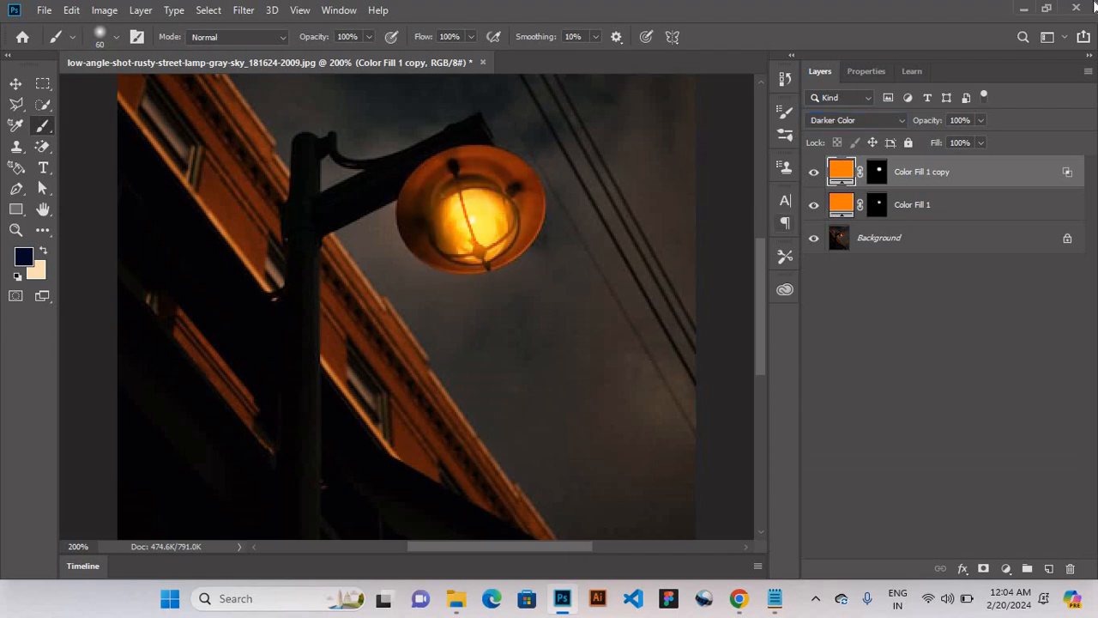
Review the blend mode of the original orange fill layer, keeping Linear Dodge (Add), and target its mask with default colors
click(840, 204)
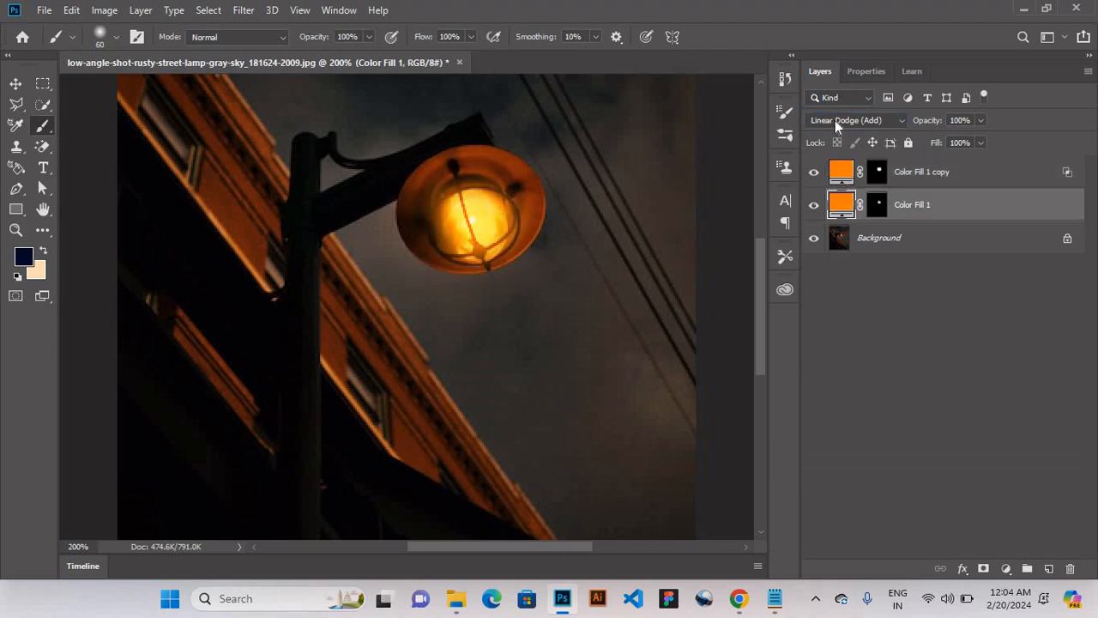
click(833, 120)
click(833, 120)
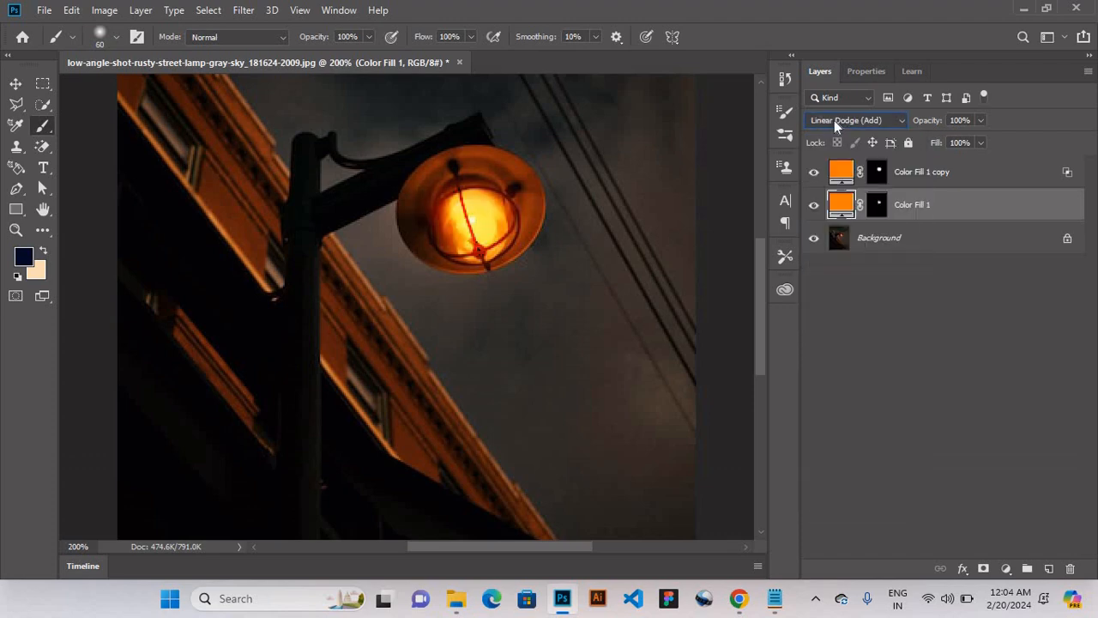
click(877, 204)
key(d)
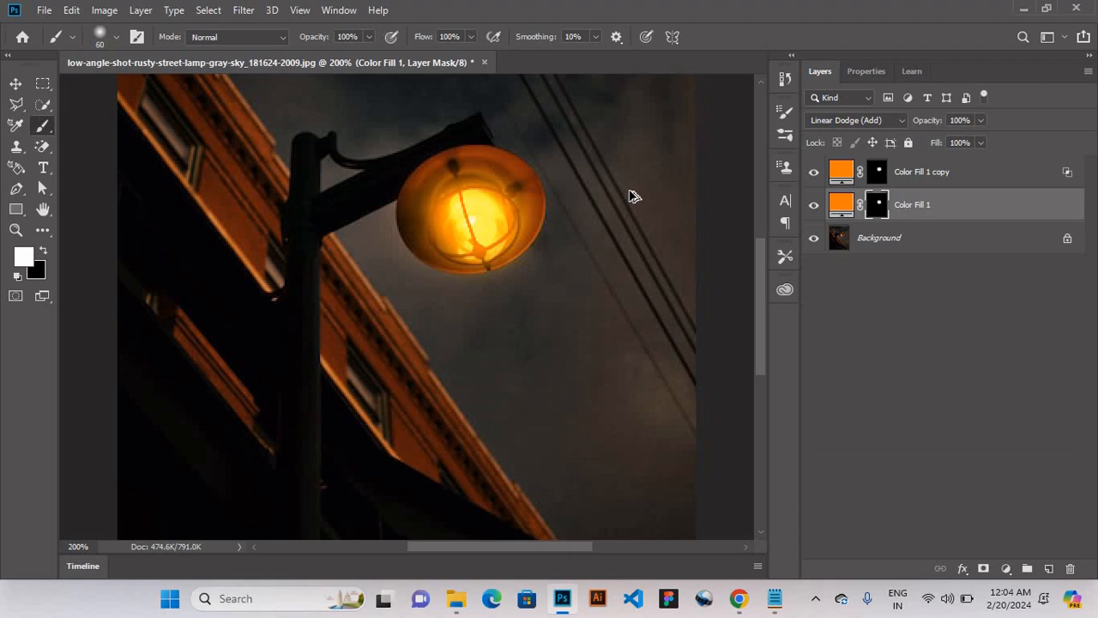
Try several blend modes on the duplicated orange fill layer and set it to Soft Light
click(875, 173)
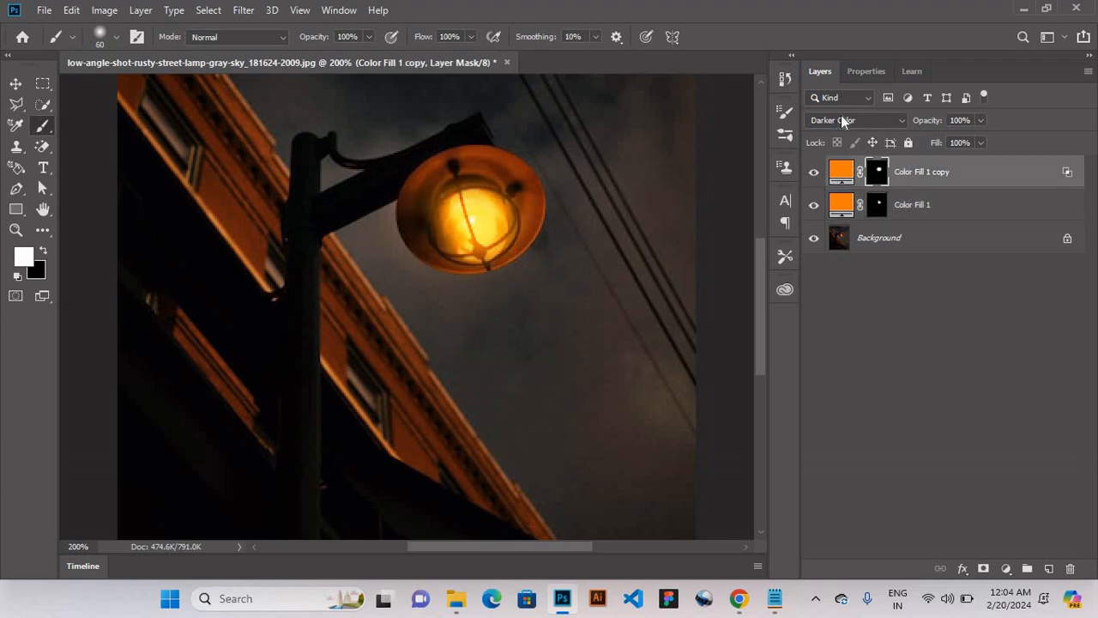
scroll(841, 120, up, 5)
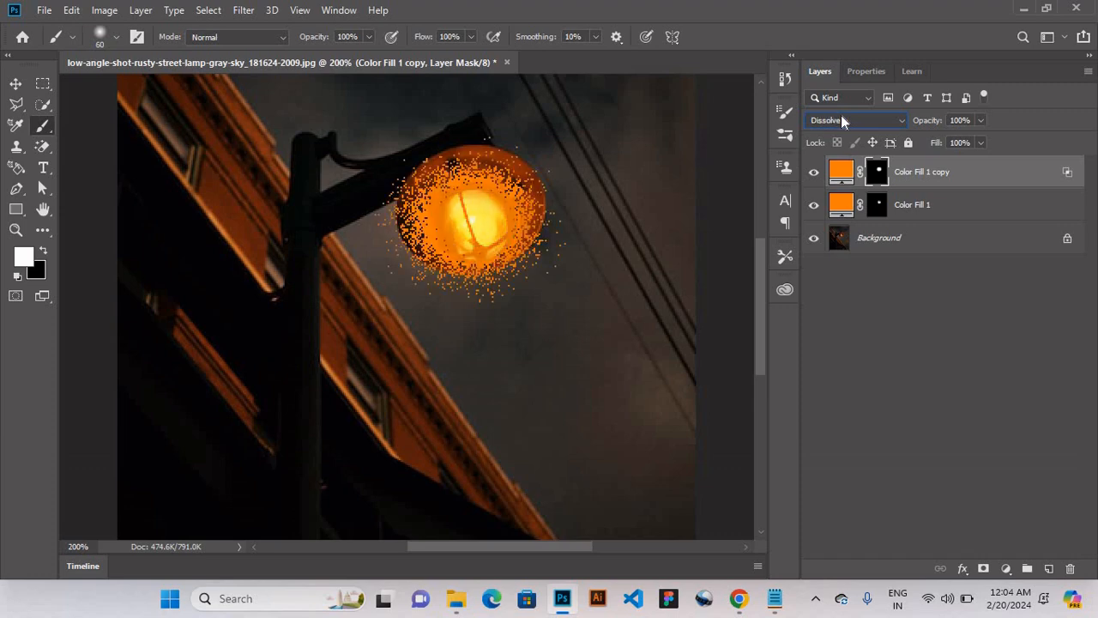
scroll(840, 120, down, 9)
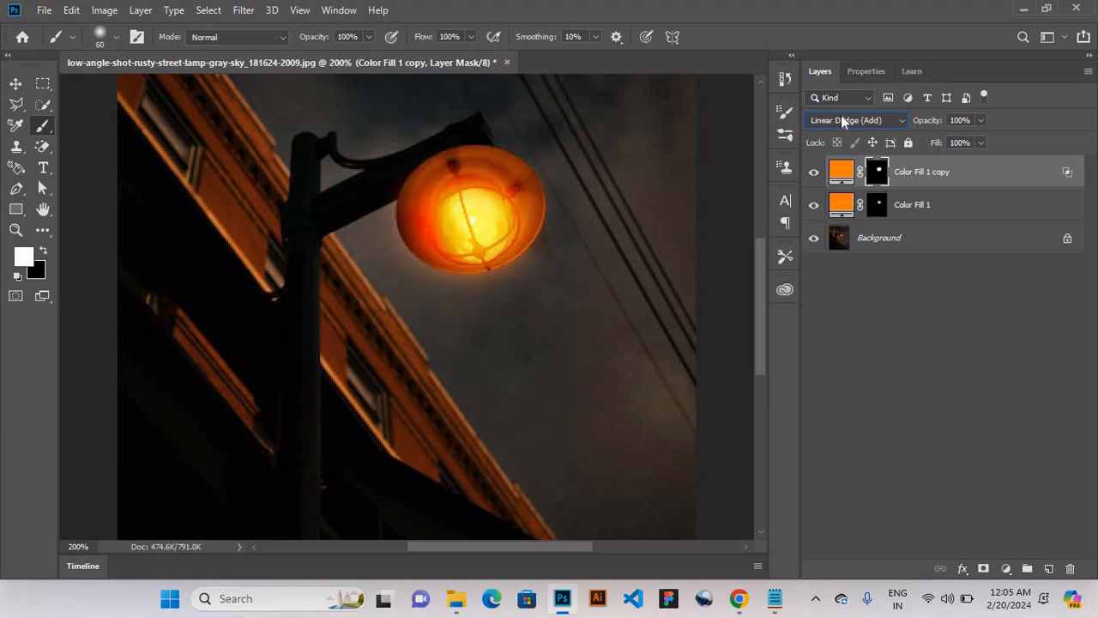
scroll(841, 120, down, 5)
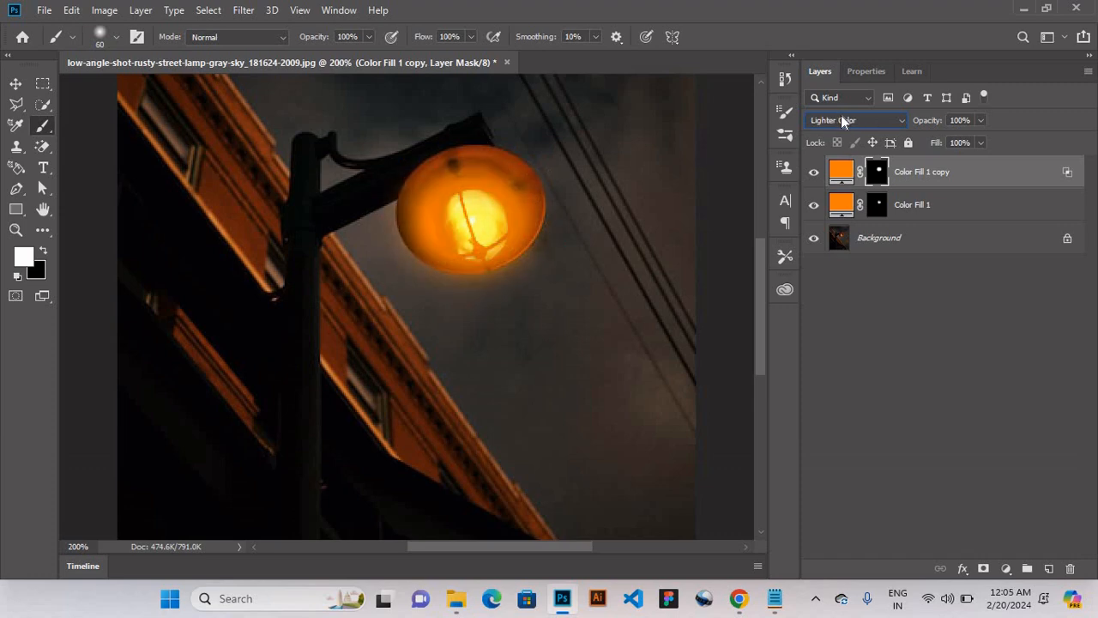
scroll(842, 120, up, 4)
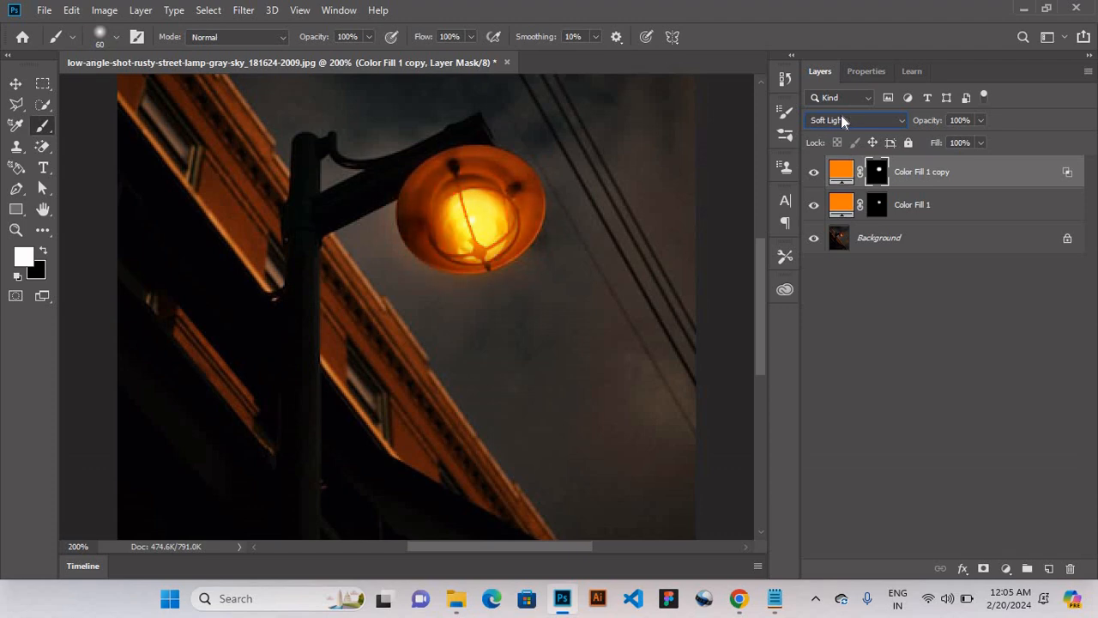
Duplicate the Soft Light fill layer and compare blend modes on the new copy, settling on Linear Dodge (Add)
click(844, 172)
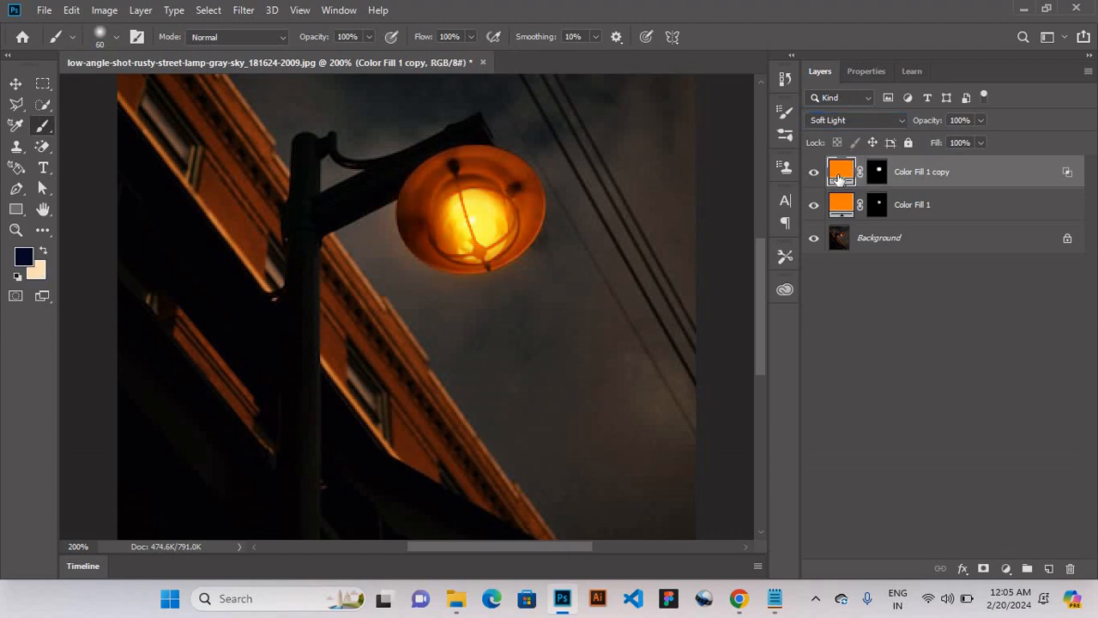
key(ctrl+j)
scroll(842, 118, up, 3)
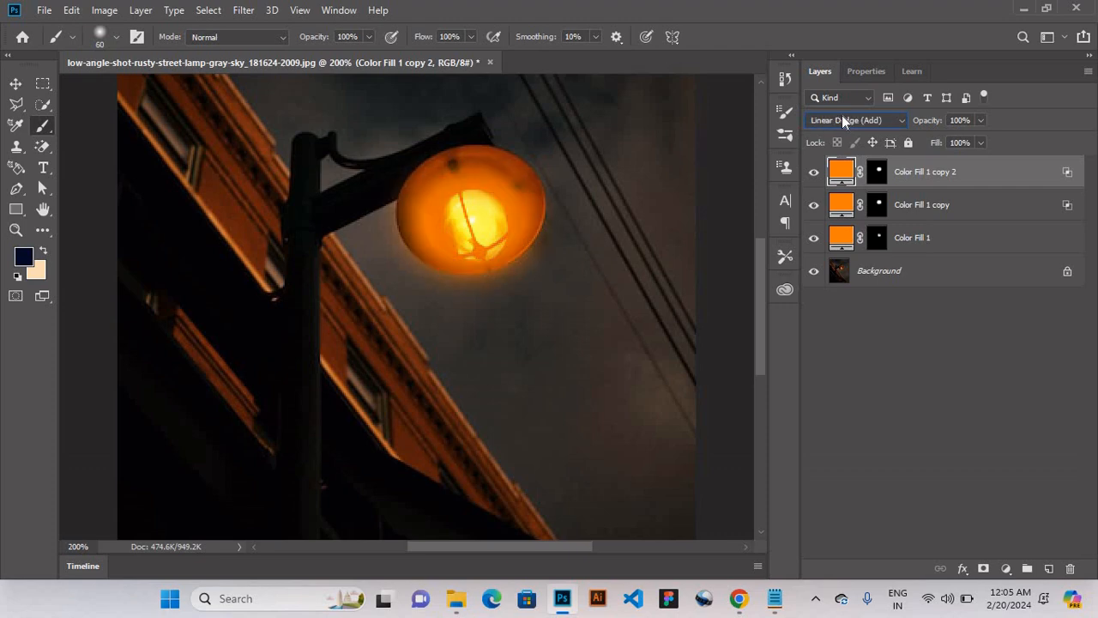
scroll(842, 120, down, 1)
scroll(841, 120, up, 1)
scroll(841, 120, down, 1)
scroll(841, 120, up, 1)
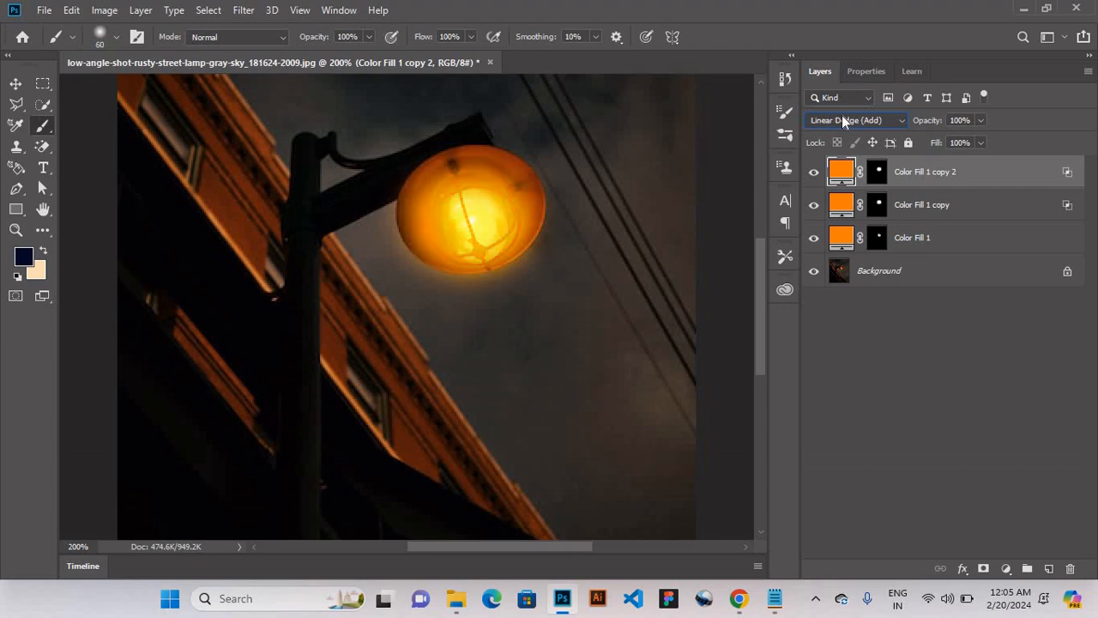
scroll(841, 120, up, 10)
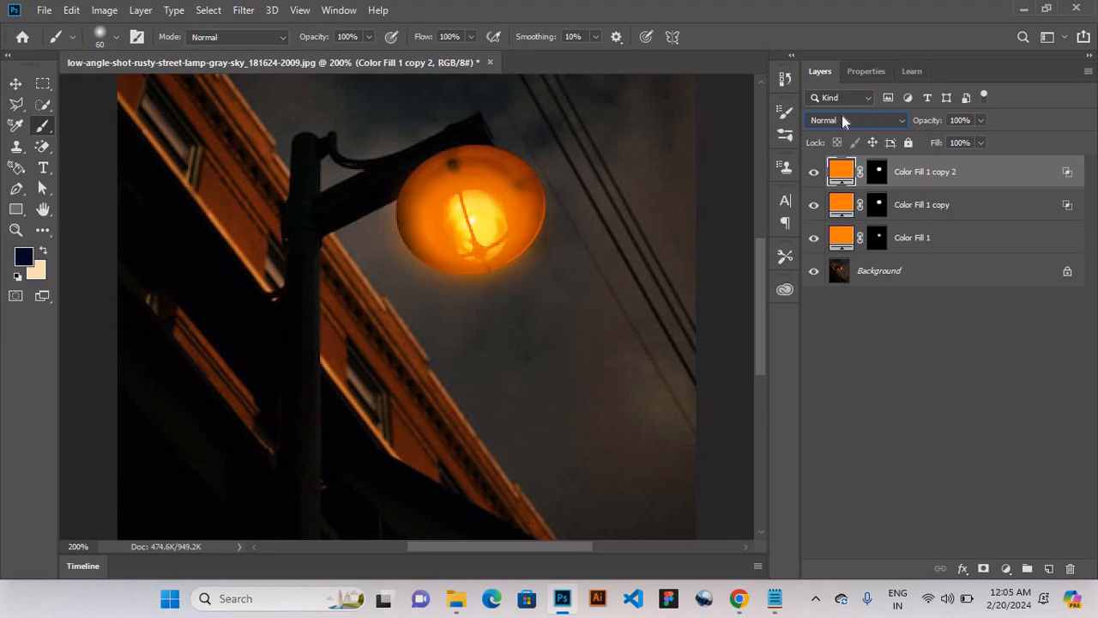
scroll(841, 118, down, 8)
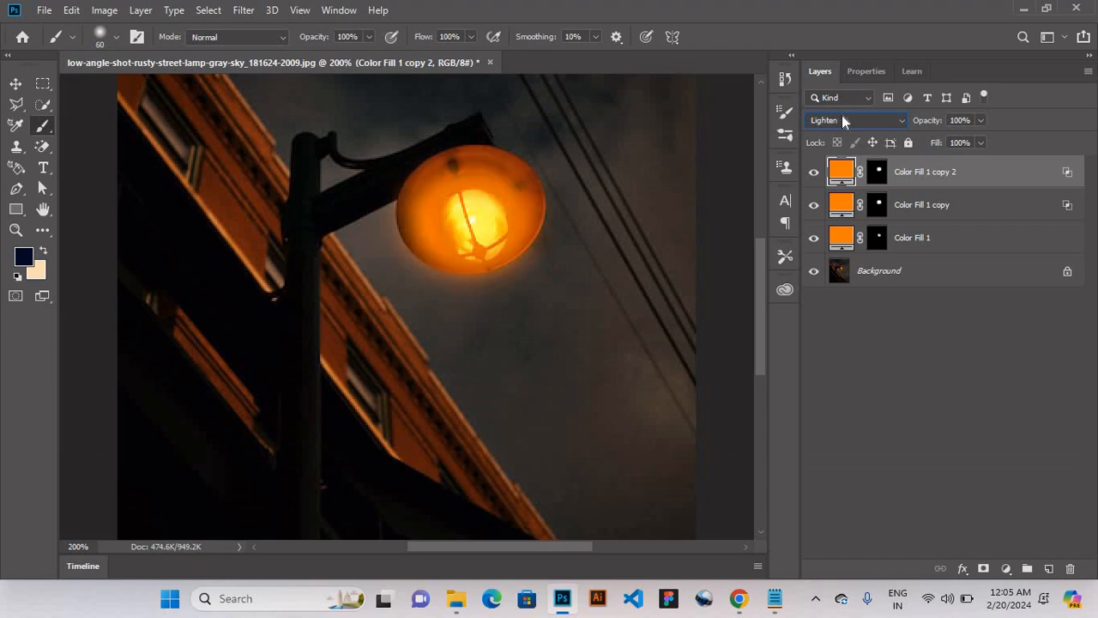
scroll(842, 118, down, 6)
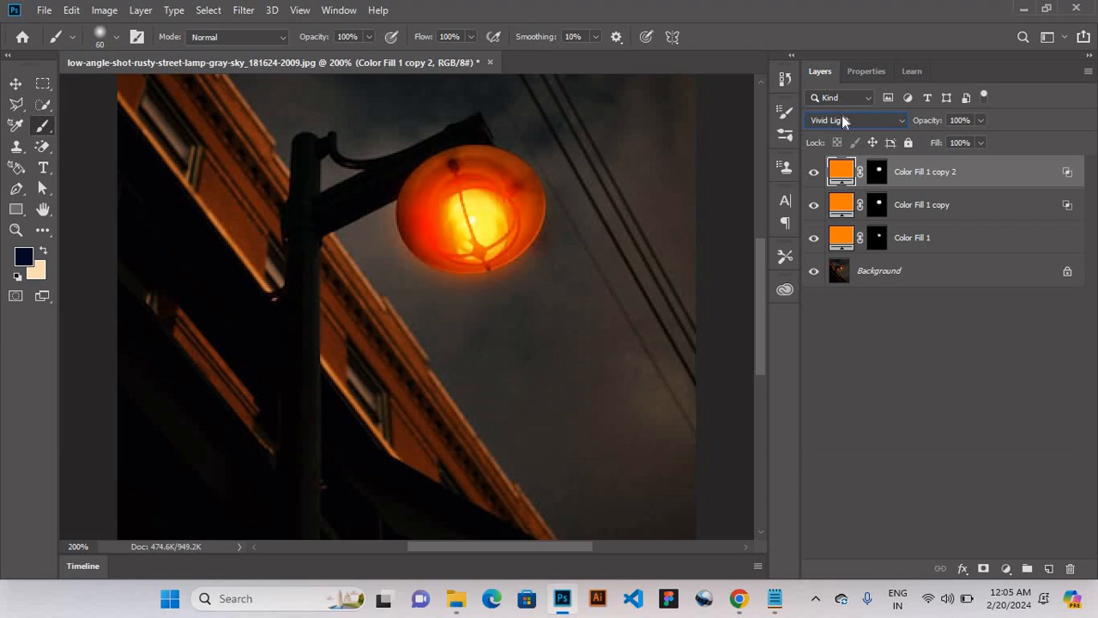
scroll(841, 118, up, 6)
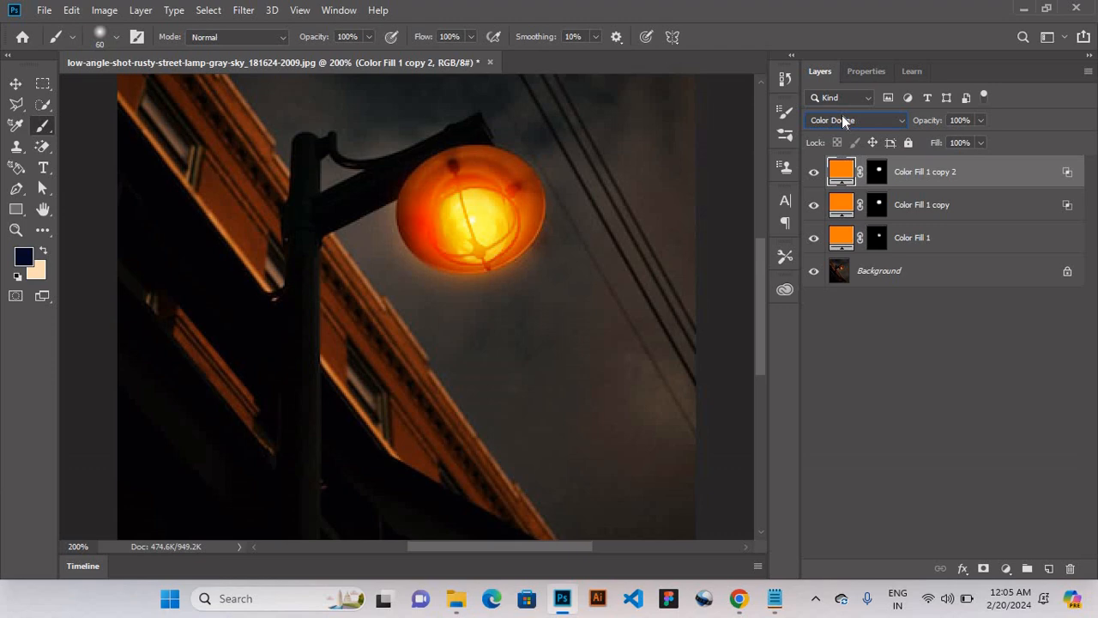
Compare the lamp's glow with the original fill layer and its first copy each hidden and shown
key(ctrl+minus)
key(ctrl+minus)
key(ctrl+plus)
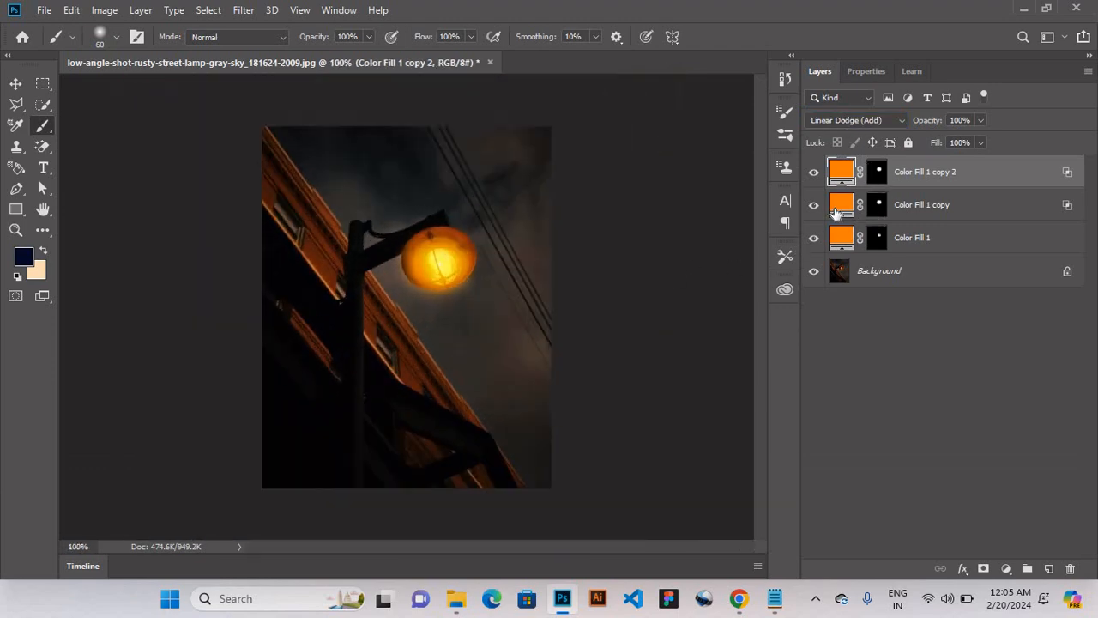
click(833, 209)
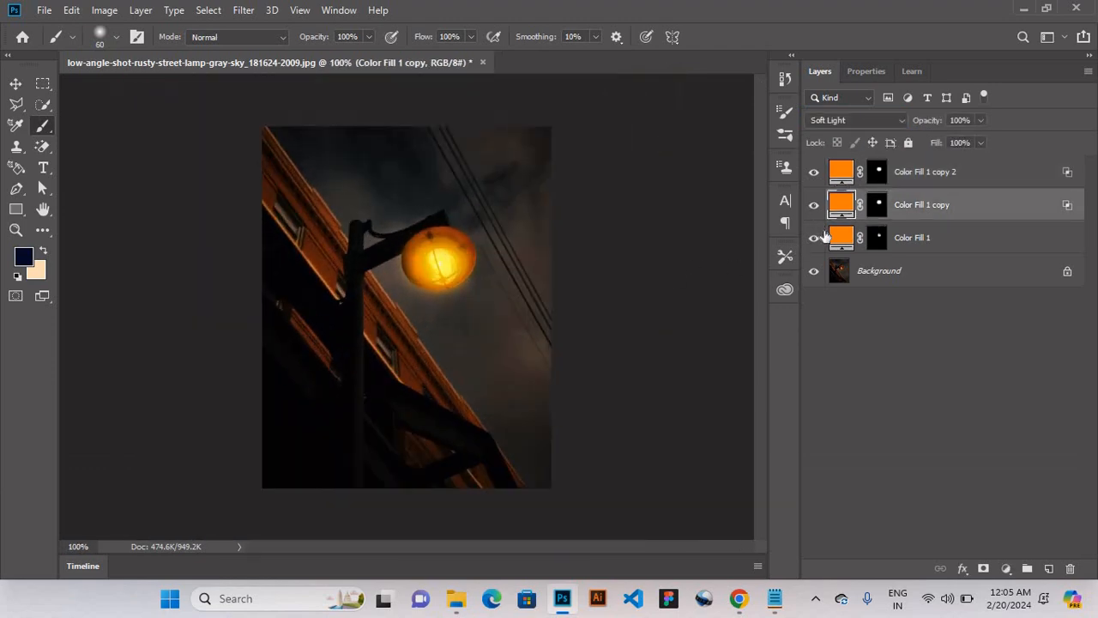
click(815, 238)
click(815, 238)
click(814, 204)
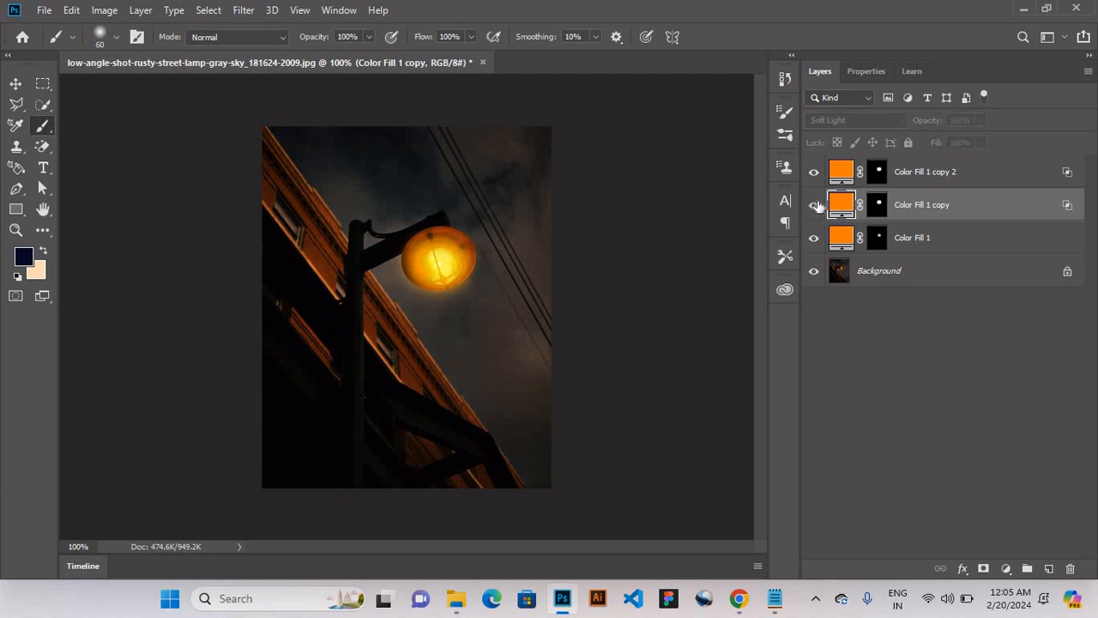
click(813, 204)
click(813, 204)
click(843, 174)
click(814, 205)
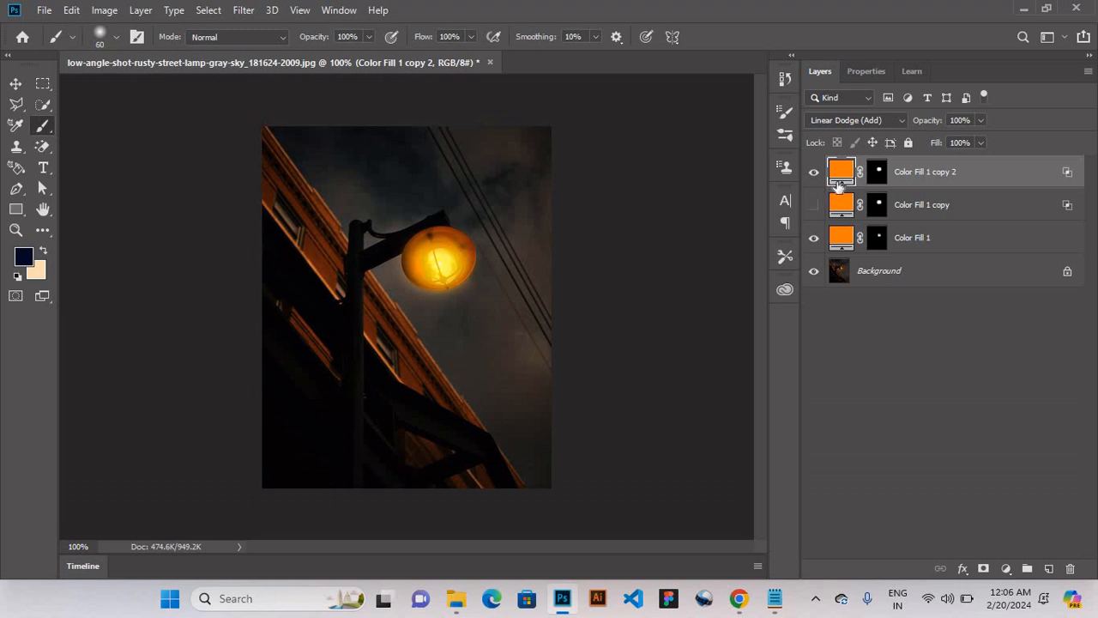
Lower the brush opacity to 20% and paint a soft white glow below the lampshade on the second copy's mask
click(876, 172)
mouse_move(482, 257)
mouse_down()
mouse_move(472, 293)
mouse_move(475, 275)
mouse_move(457, 284)
mouse_move(424, 255)
mouse_move(468, 288)
mouse_move(455, 310)
mouse_move(397, 303)
mouse_move(476, 310)
mouse_up()
key(ctrl+z)
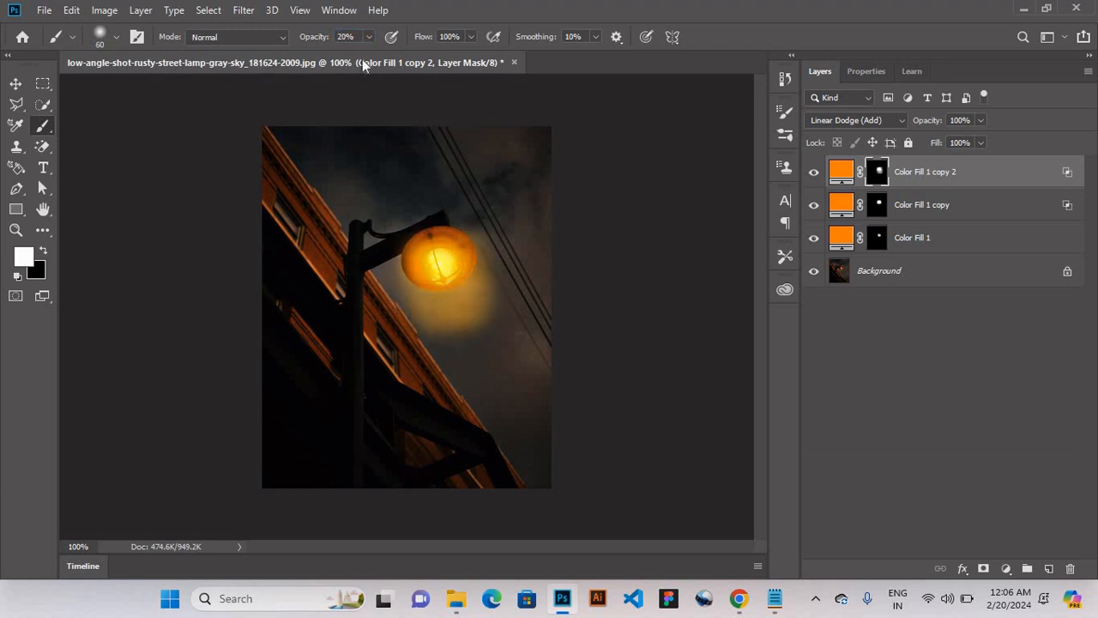
Cycle through blend modes on the second fill copy, including Linear Burn and Lighter Color, and settle on Darker Color
click(850, 123)
click(850, 122)
key(Down)
key(Down)
key(Down)
key(Down)
key(Down)
key(Up)
key(Up)
key(Up)
key(Up)
key(Up)
key(Up)
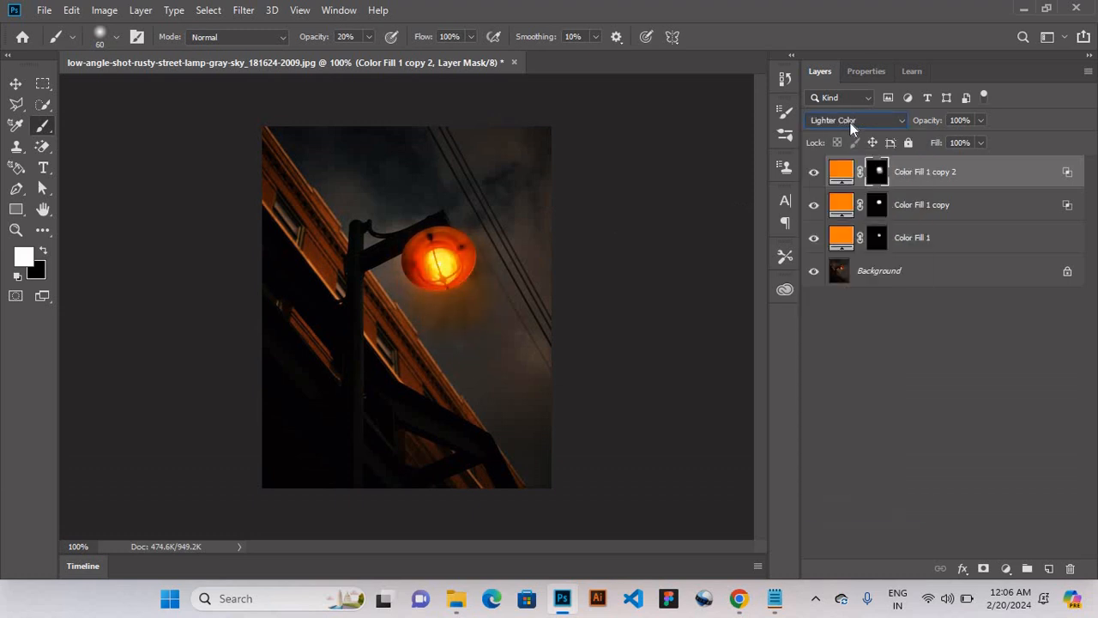
key(Down)
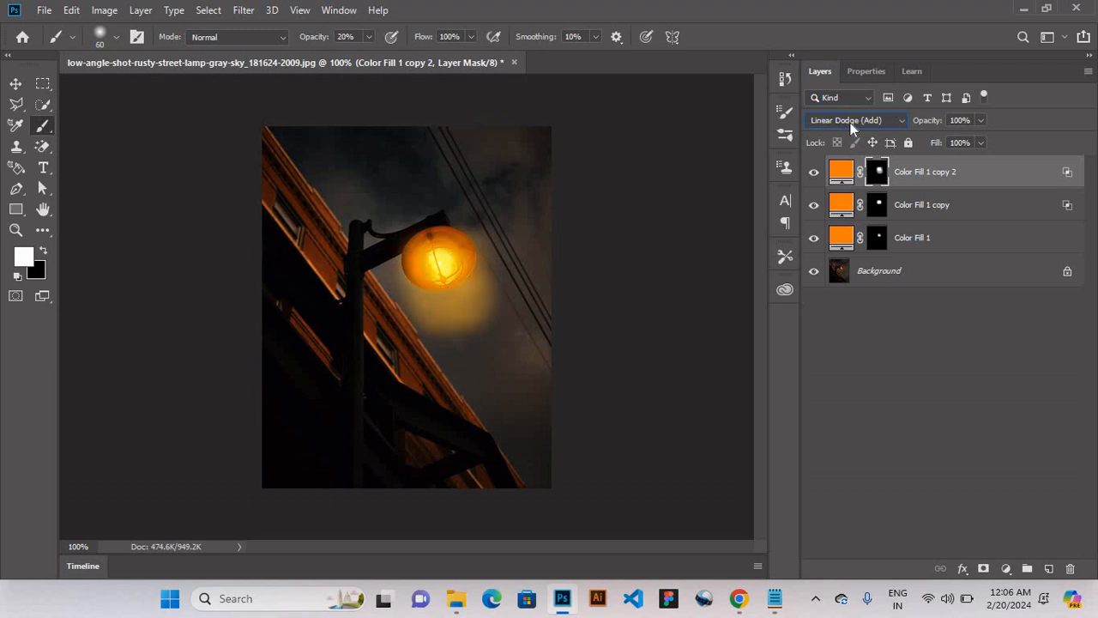
key(Up)
key(Up)
key(Up)
key(Up)
key(Up)
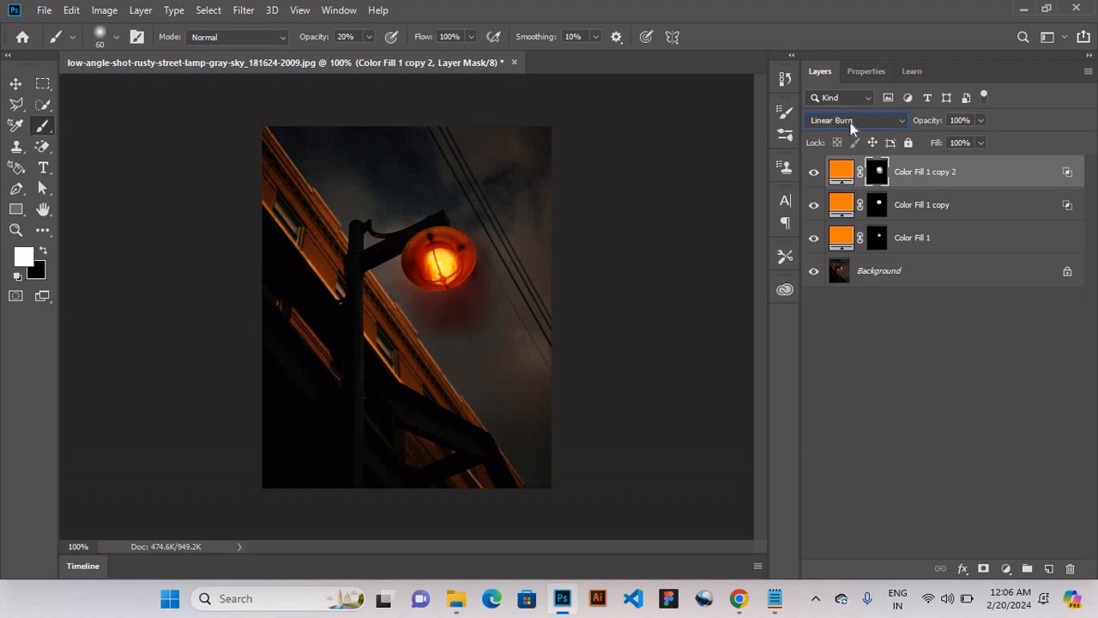
key(Down)
key(Down)
key(Down)
key(Down)
key(Down)
key(Down)
key(Down)
key(Down)
key(Down)
key(Down)
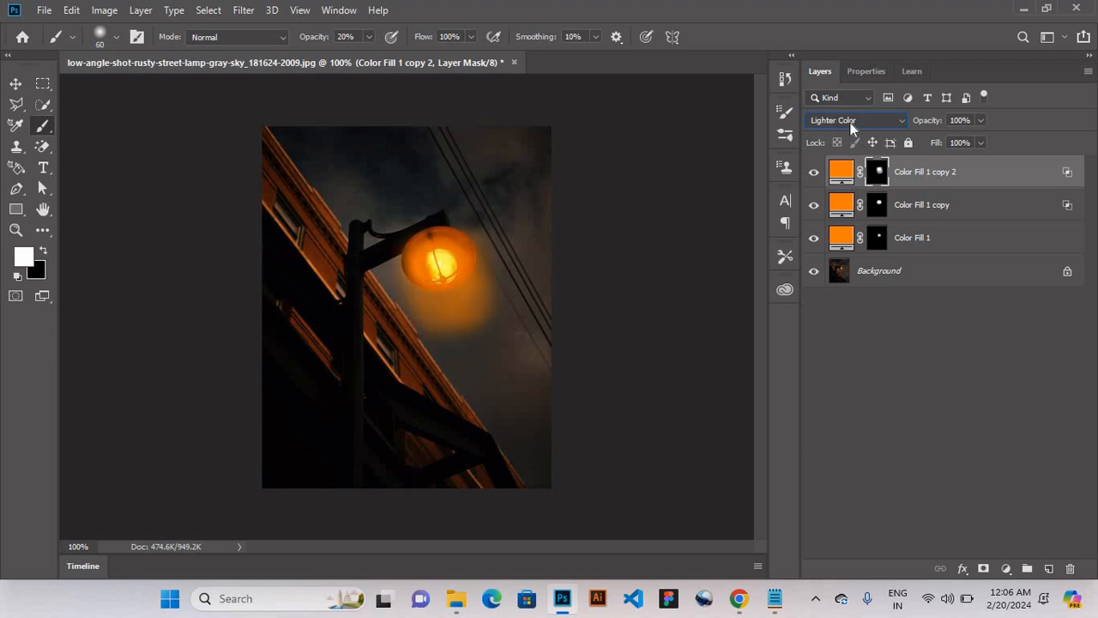
key(Up)
key(Up)
key(Up)
key(Up)
key(Up)
key(Up)
key(Up)
key(Up)
key(Up)
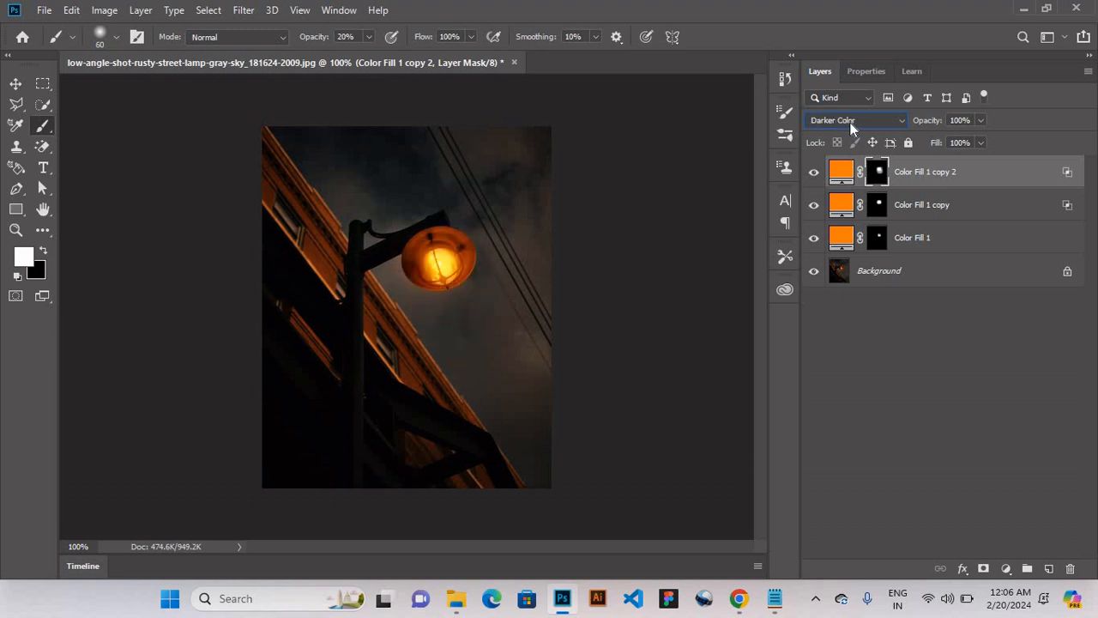
Group the three orange fill layers and toggle the group's visibility to compare the photo before and after
click(837, 208)
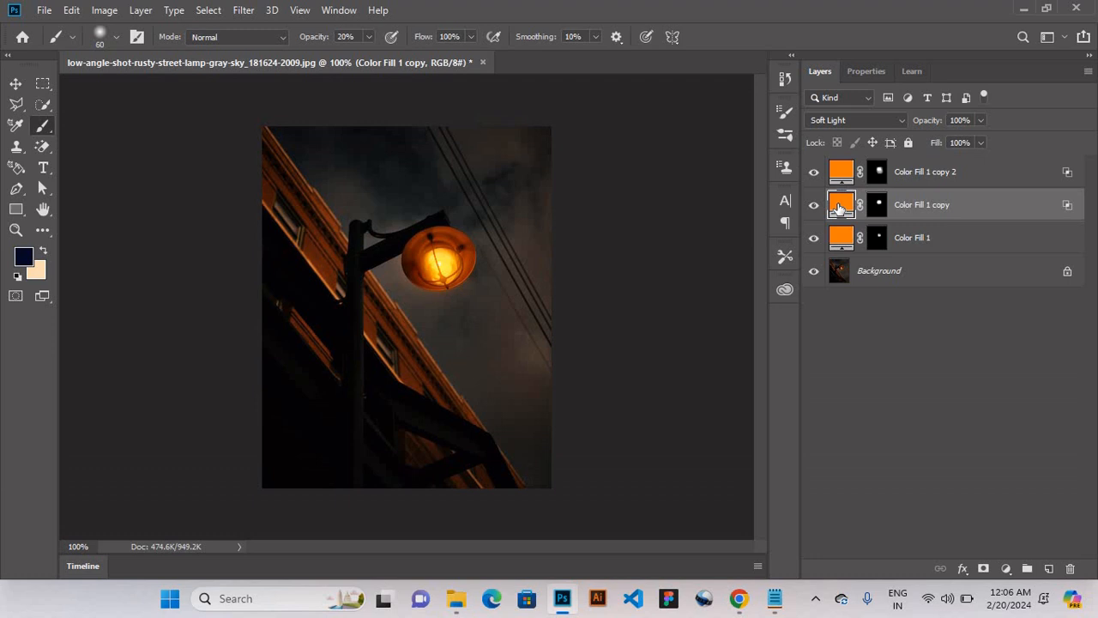
click(907, 238)
shift+click(916, 173)
key(ctrl+g)
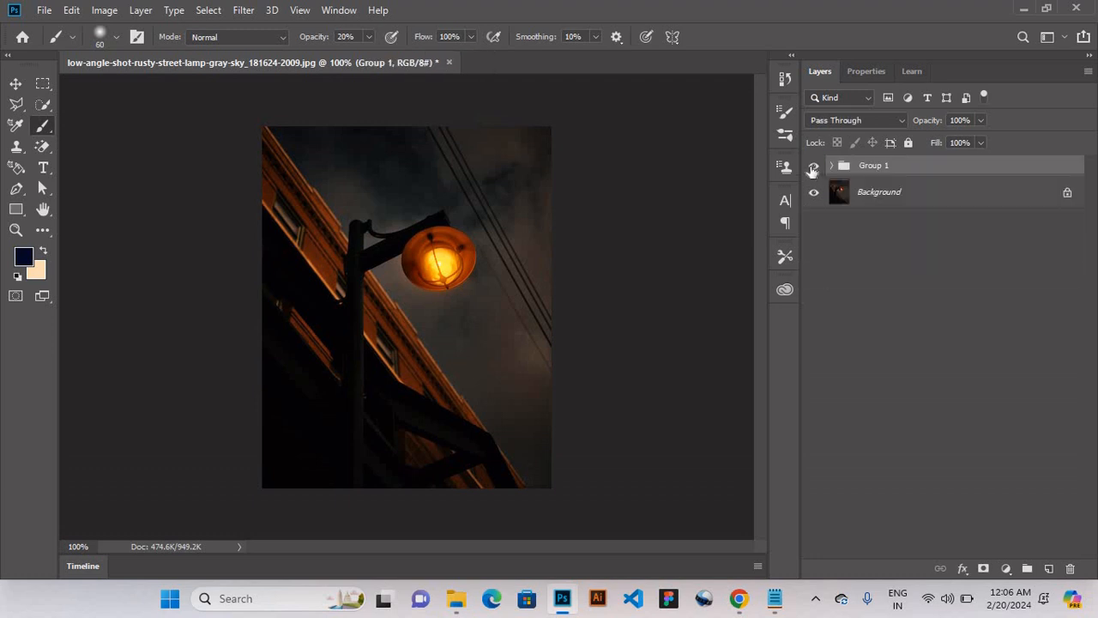
click(812, 169)
click(813, 169)
click(812, 169)
click(812, 169)
Duplicate the top fill layer inside the group and target the new copy's mask with default colors
click(830, 165)
click(855, 193)
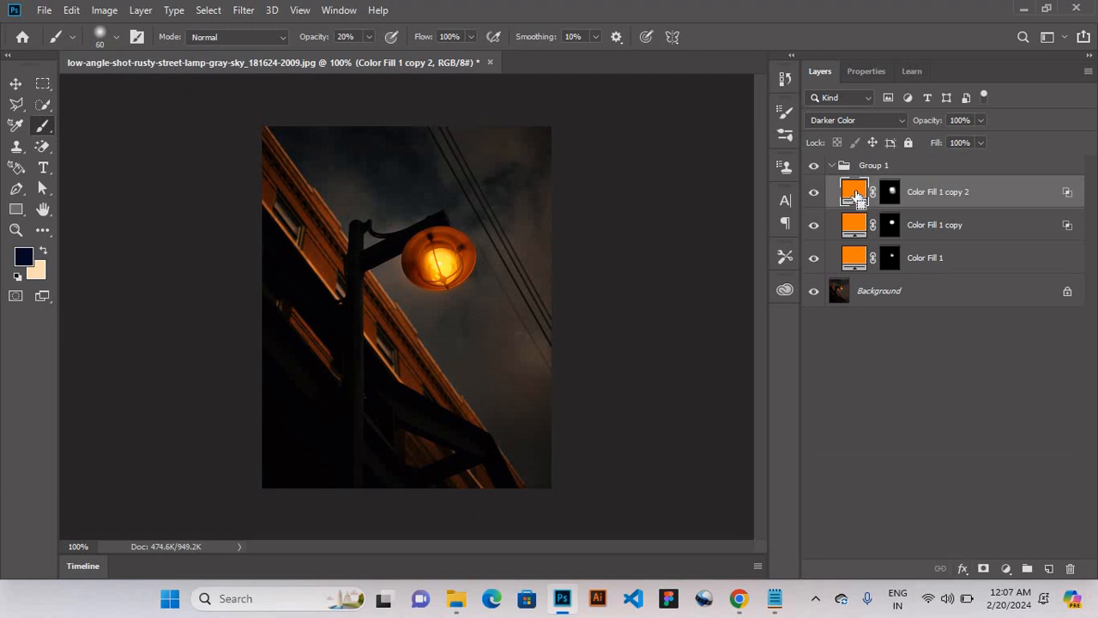
key(ctrl+j)
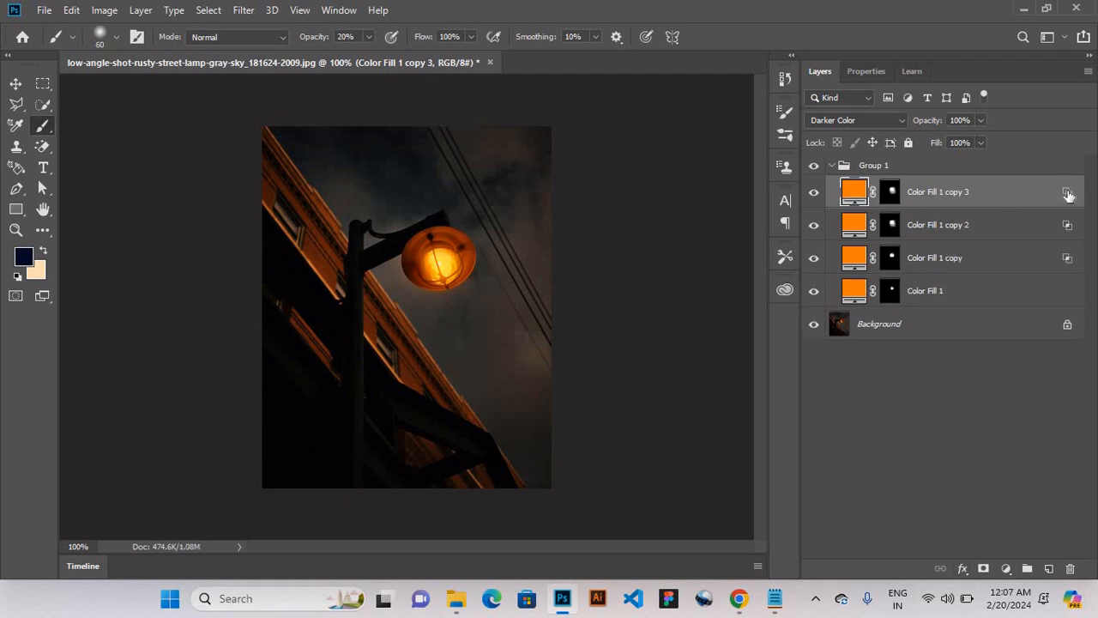
click(891, 192)
key(d)
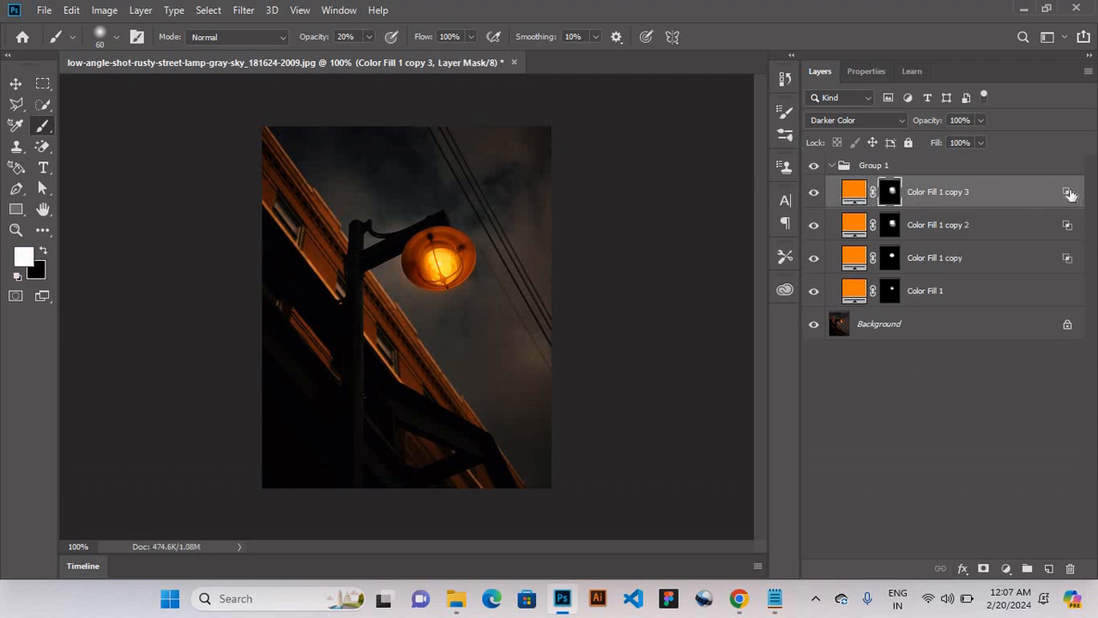
Try blend modes such as Color Burn, Lighten, Overlay and Exclusion on the third fill copy, ending on Hue
scroll(872, 123, up, 4)
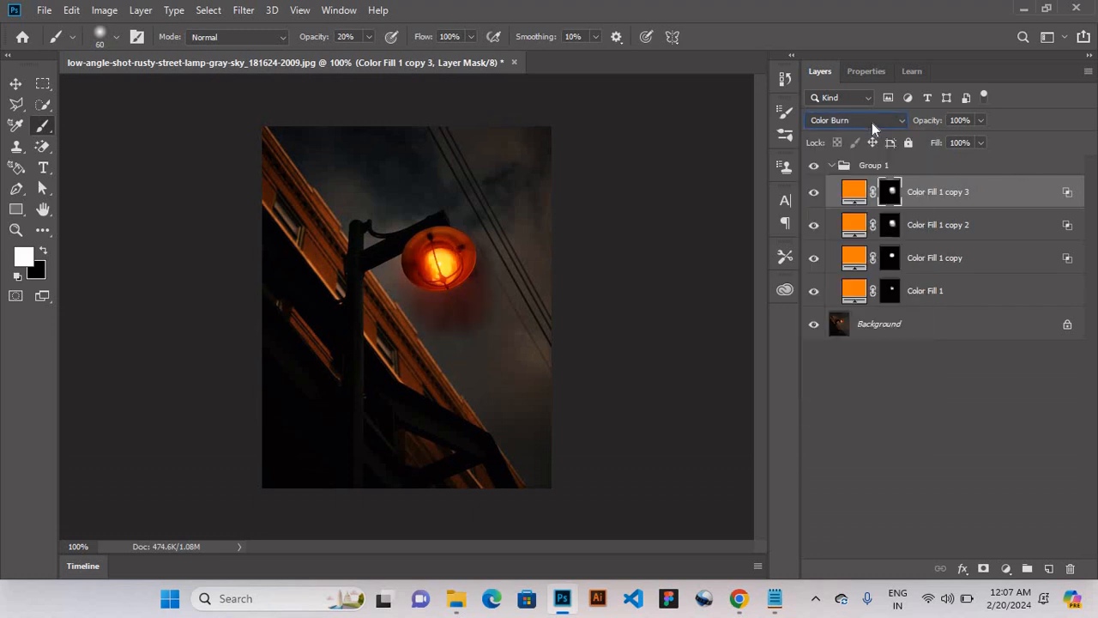
scroll(871, 123, up, 2)
scroll(872, 122, down, 10)
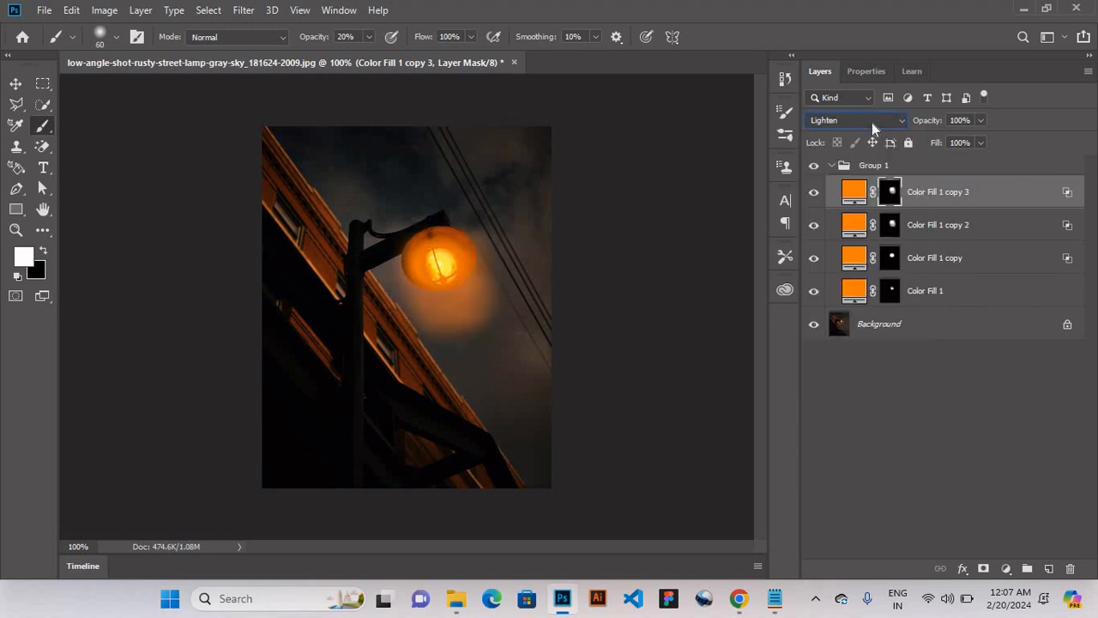
scroll(871, 122, down, 4)
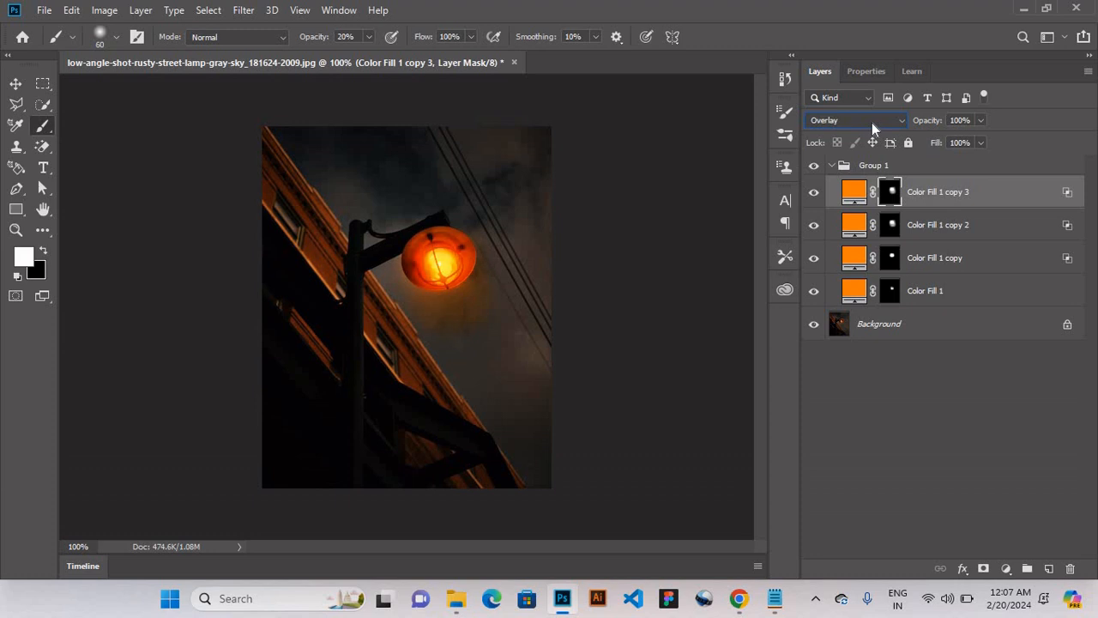
scroll(871, 122, down, 8)
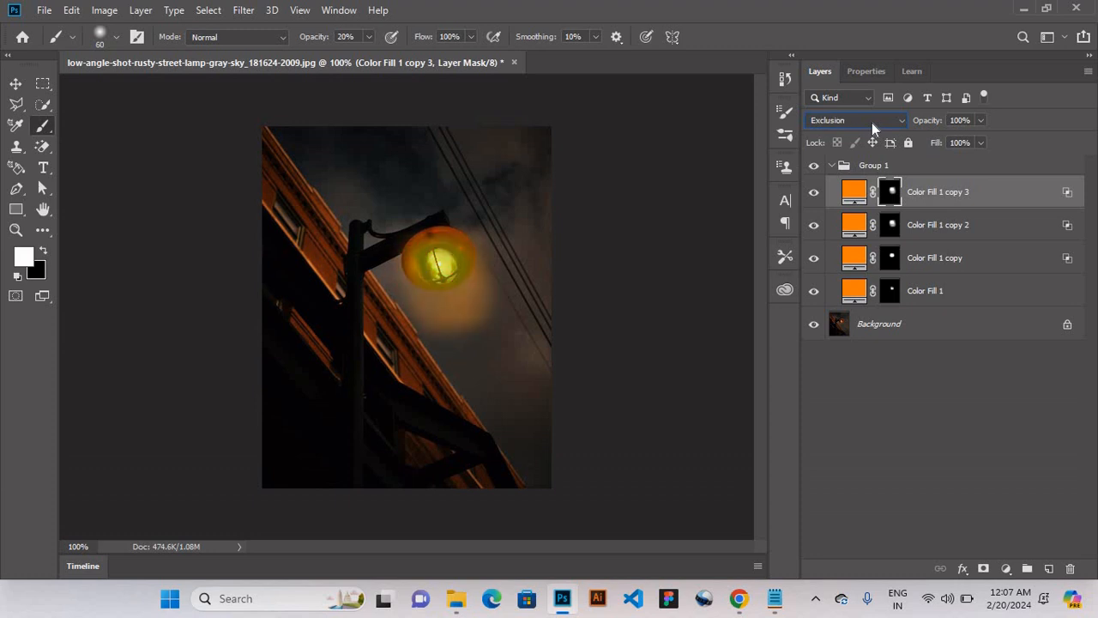
scroll(872, 122, down, 1)
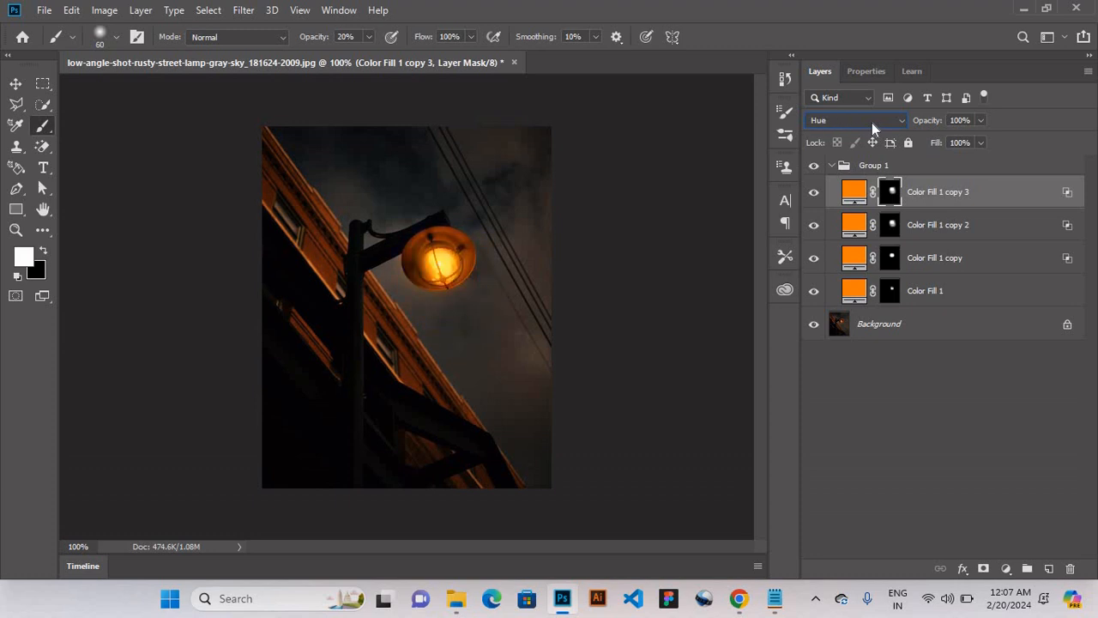
Toggle the visibility of the orange fill layer group to compare the street lamp photo with and without the light effect
click(814, 167)
click(814, 167)
click(814, 167)
click(814, 166)
Switch to Notepad and add the line "I hope enjoy this video" below "Let's get started", separated by two blank lines
click(775, 599)
key(Return)
key(Return)
key(Return)
text(I )
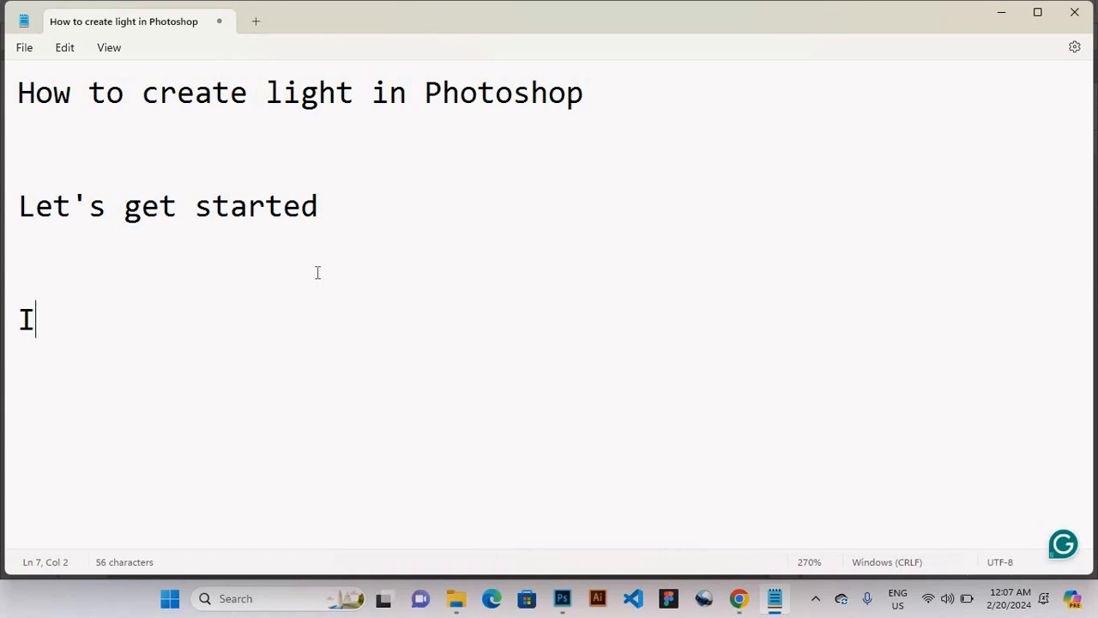
text(hope enjoy )
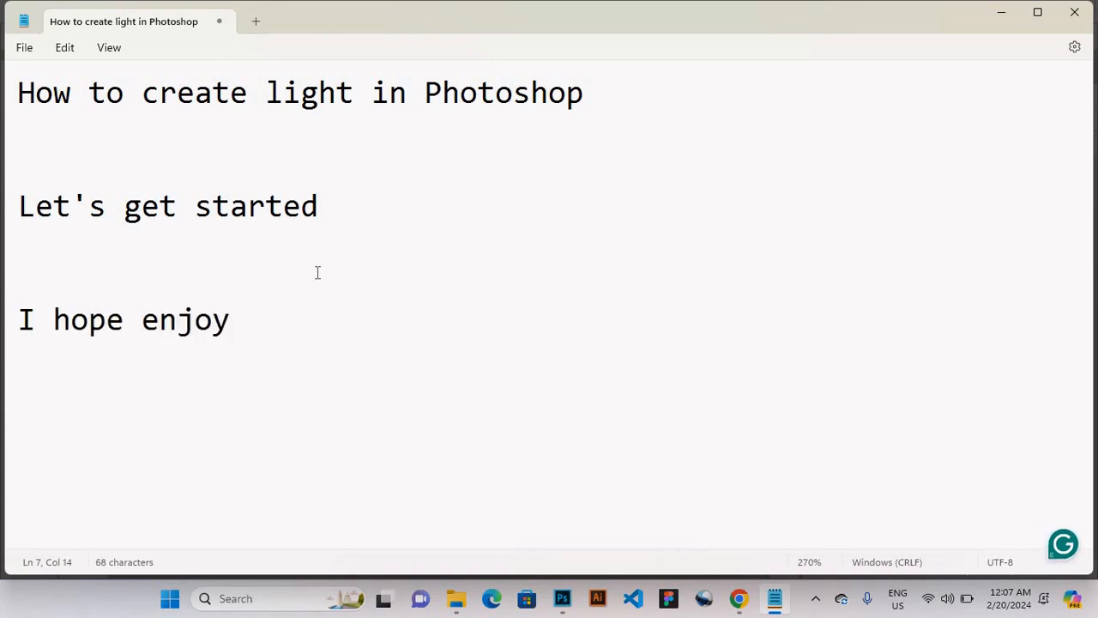
text(this video)
Add the line "Please like, share & subscribe(Press the bell icon)" after two blank lines
key(Return)
key(Return)
key(Return)
text(Pleas)
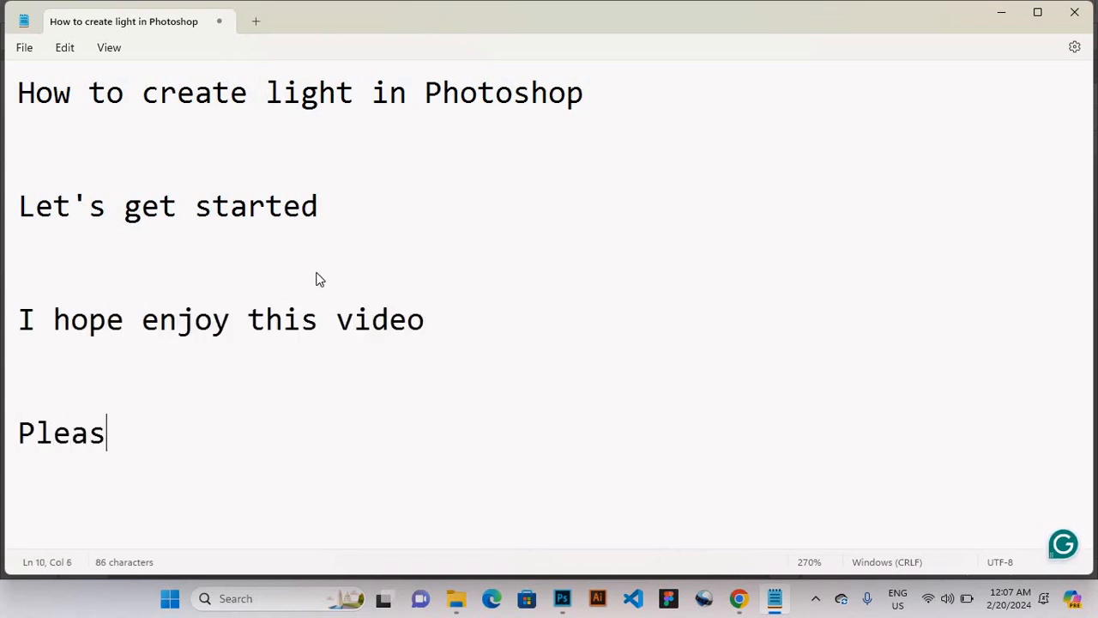
text(e like, shasre)
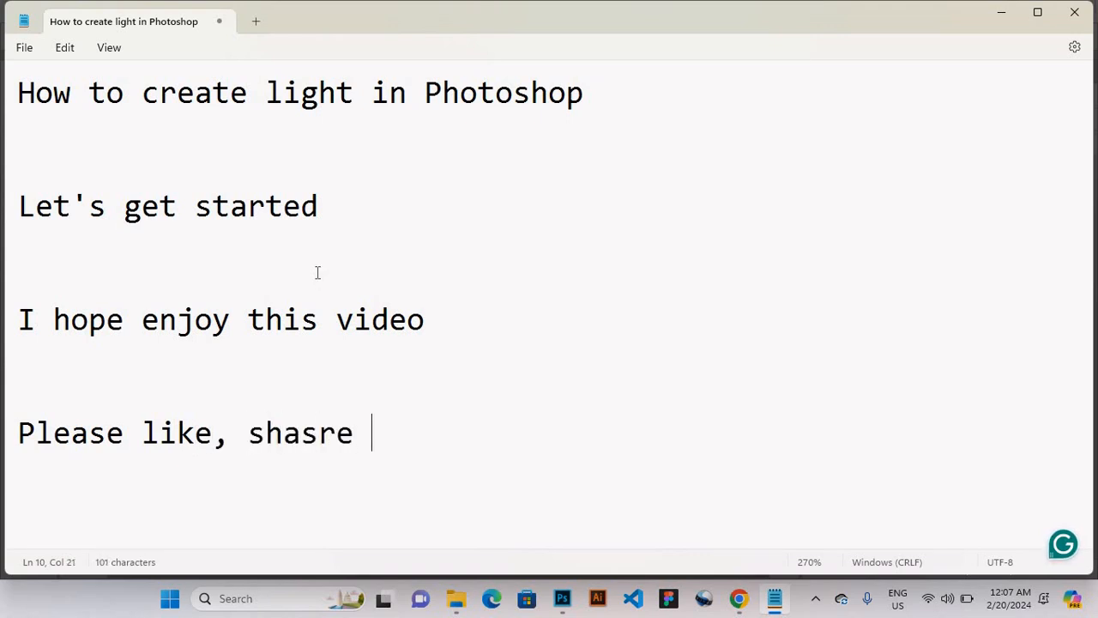
key(BackSpace)
key(BackSpace)
key(BackSpace)
key(BackSpace)
text(re)
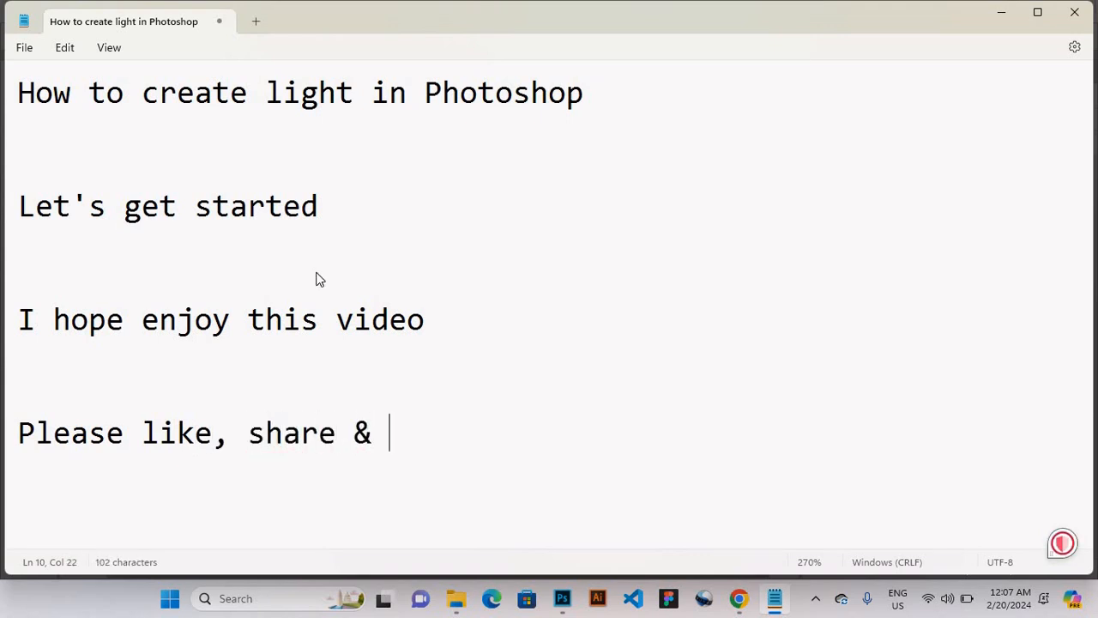
text(subscribe)
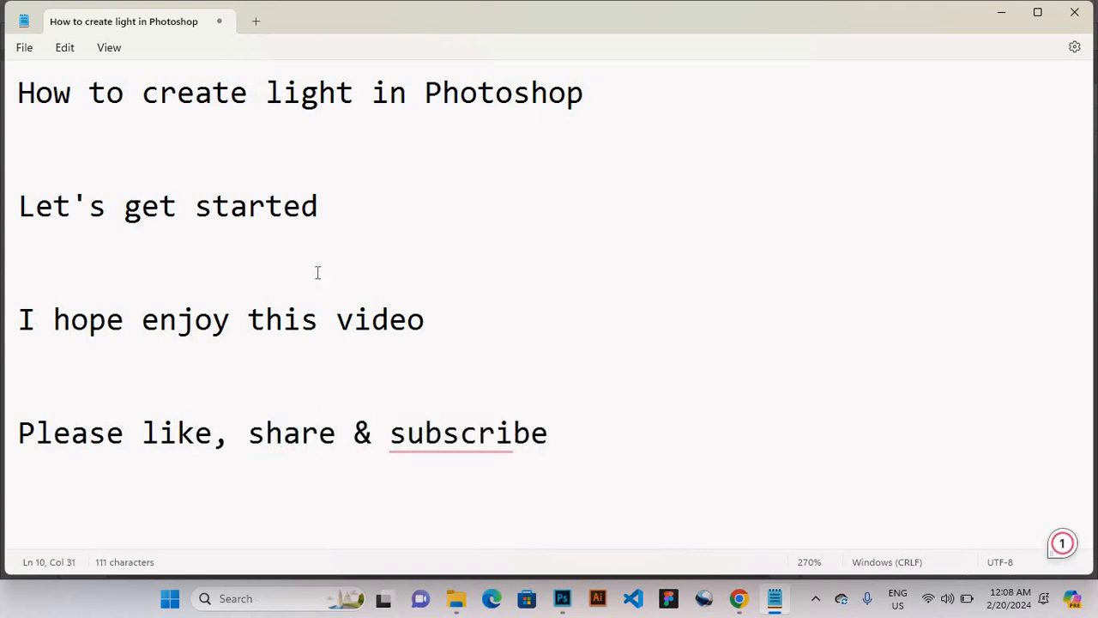
text(()Press the bell)
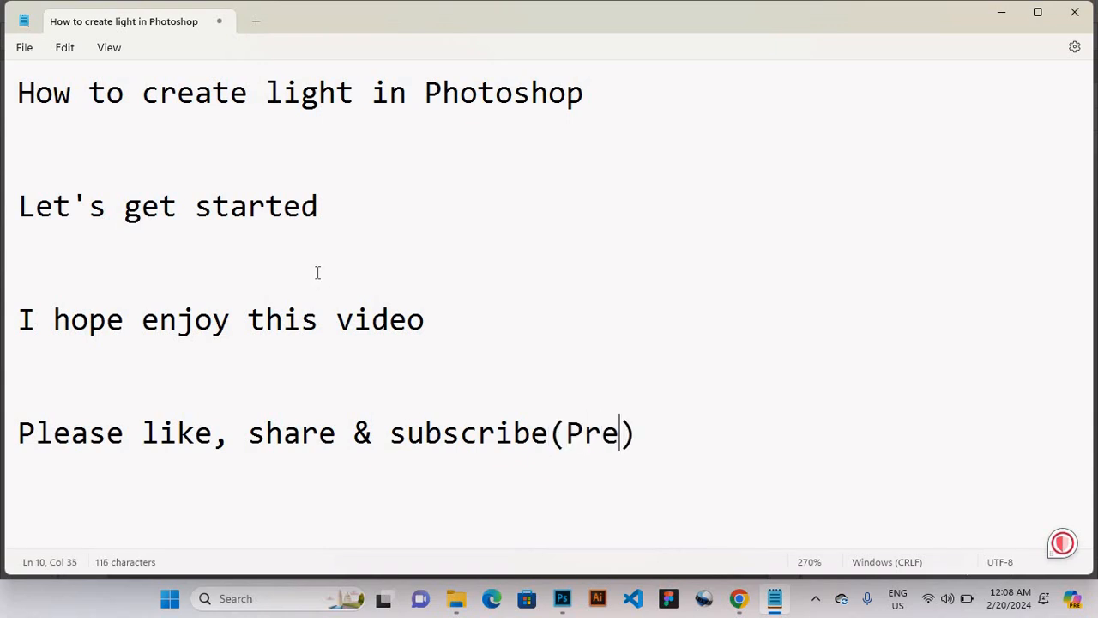
text( icon)
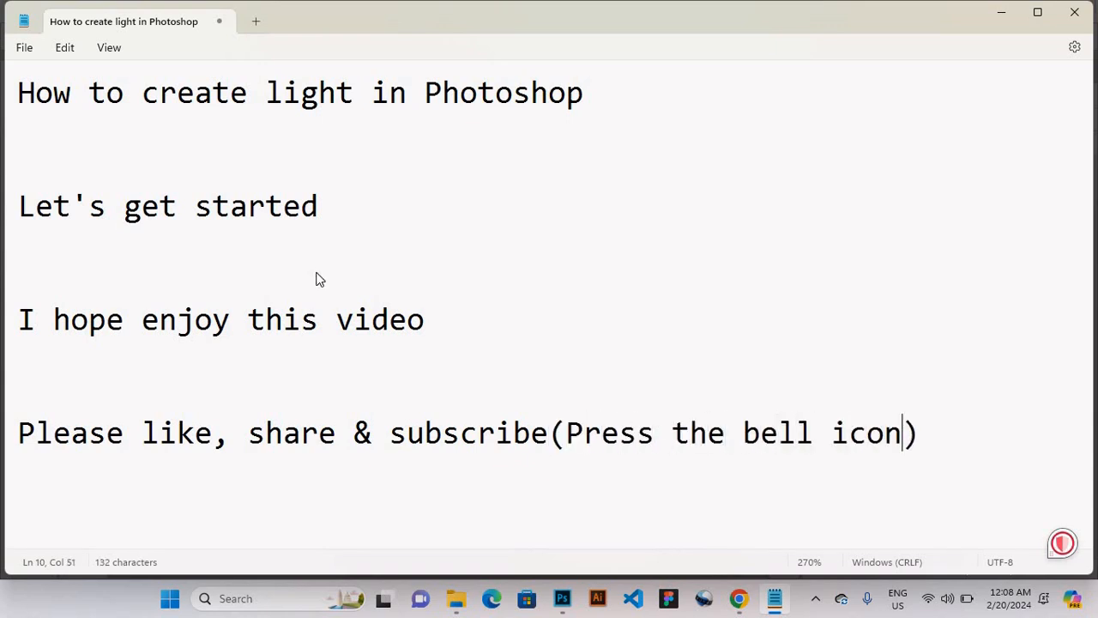
Add the closing line "See you again next video" after two blank lines at the end of the note
key(End)
key(Return)
key(Return)
key(Return)
text(See you ag)
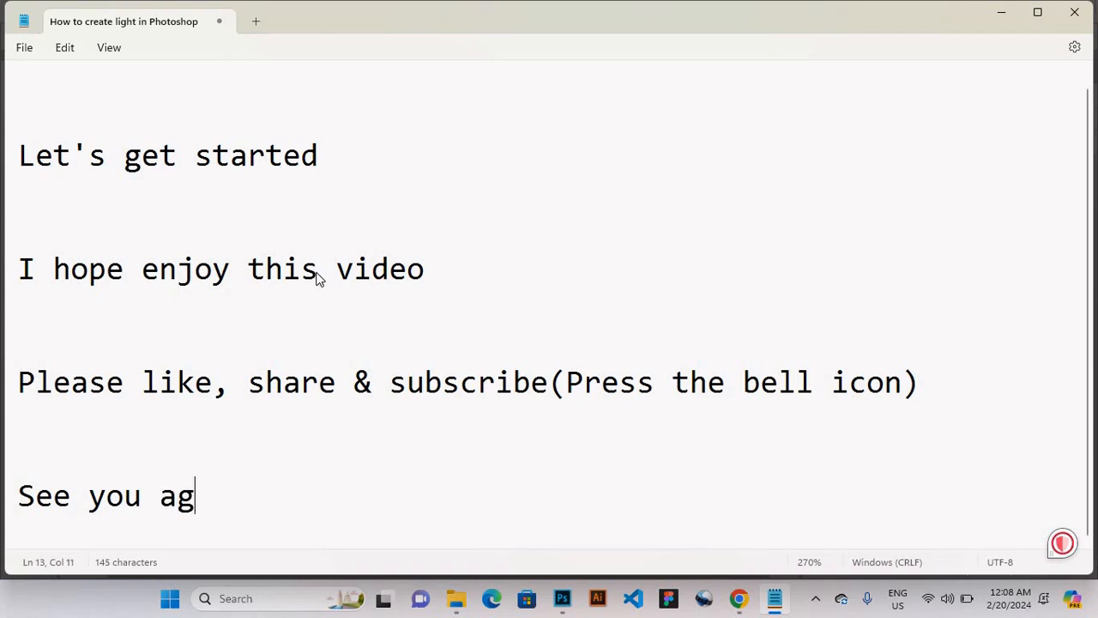
text(ain next video)
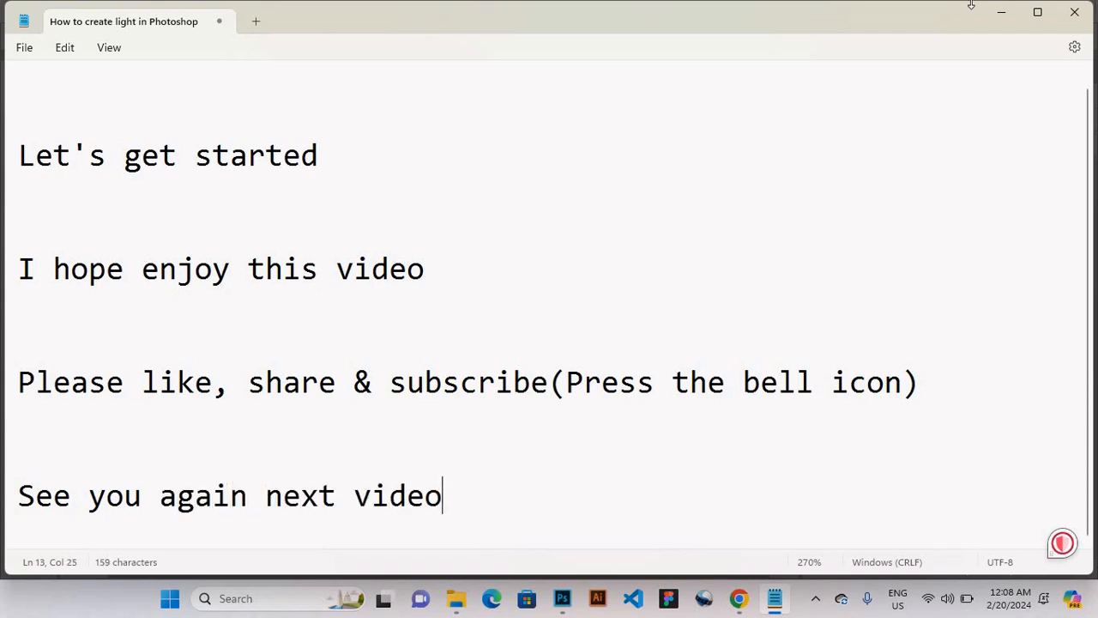